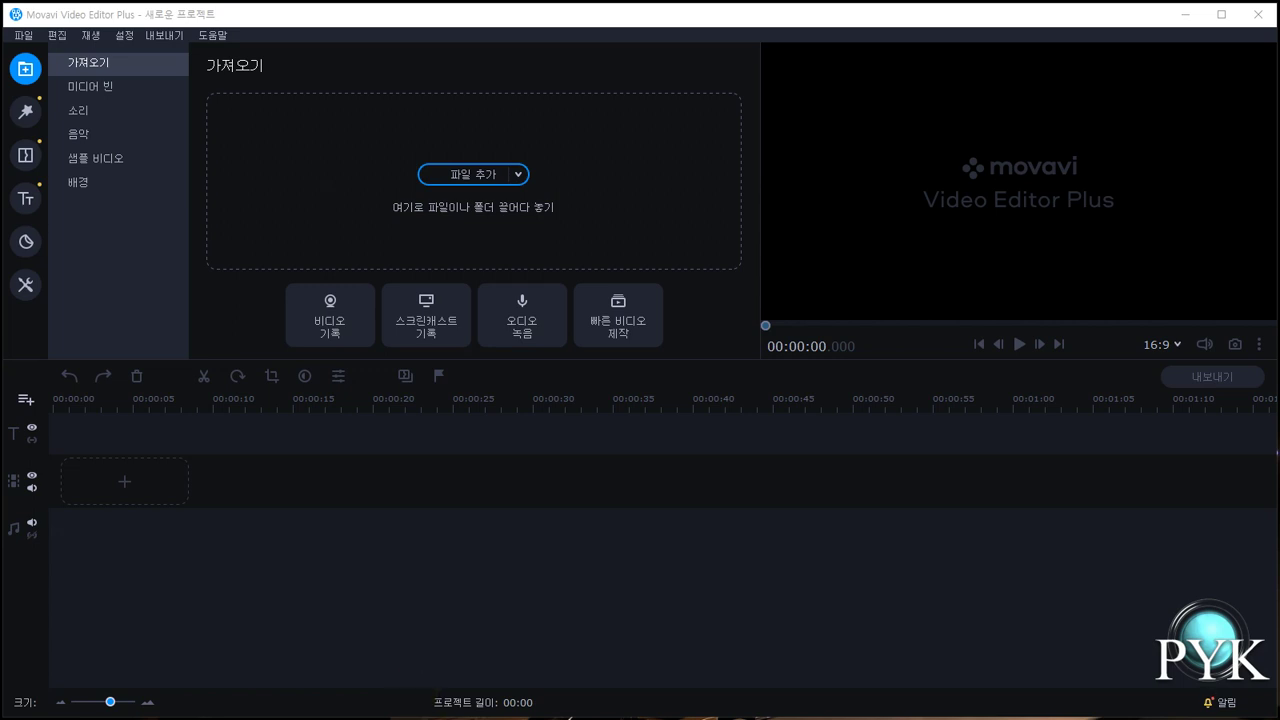
Step: Switch the interface language from Korean to English
{"action": "left_click", "coordinate": [126, 46]}
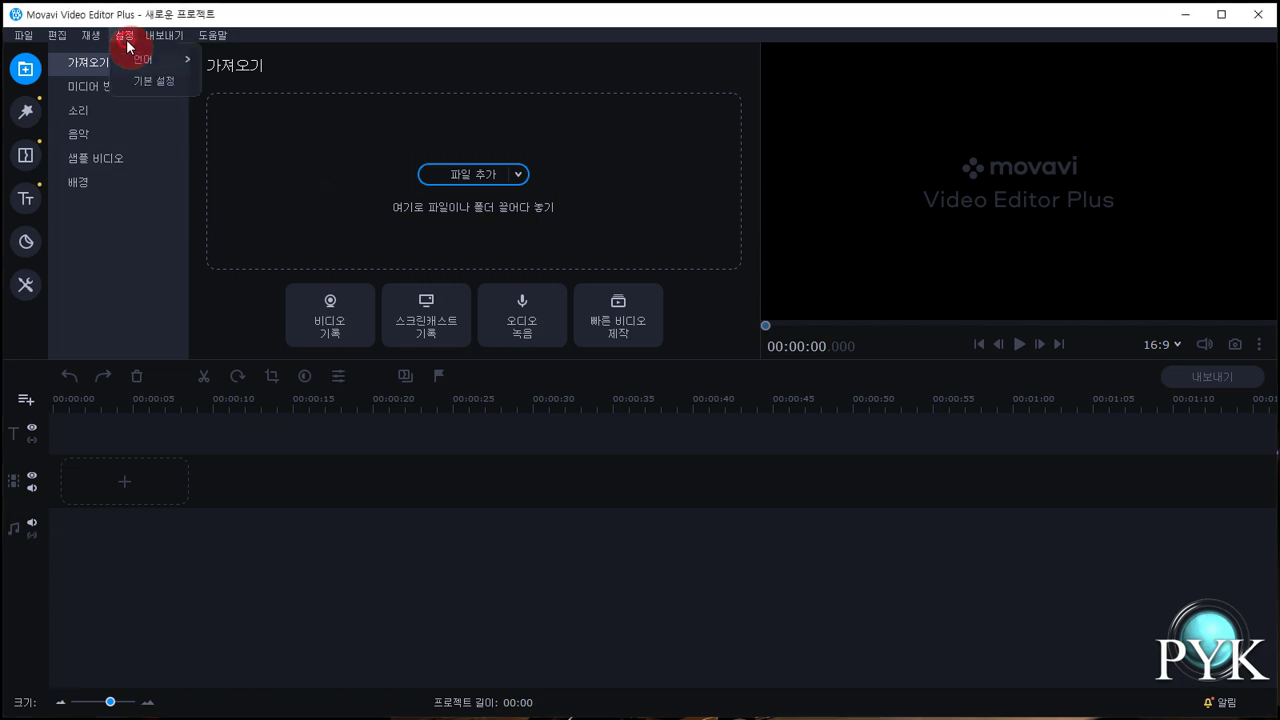
{"action": "mouse_move", "coordinate": [148, 59]}
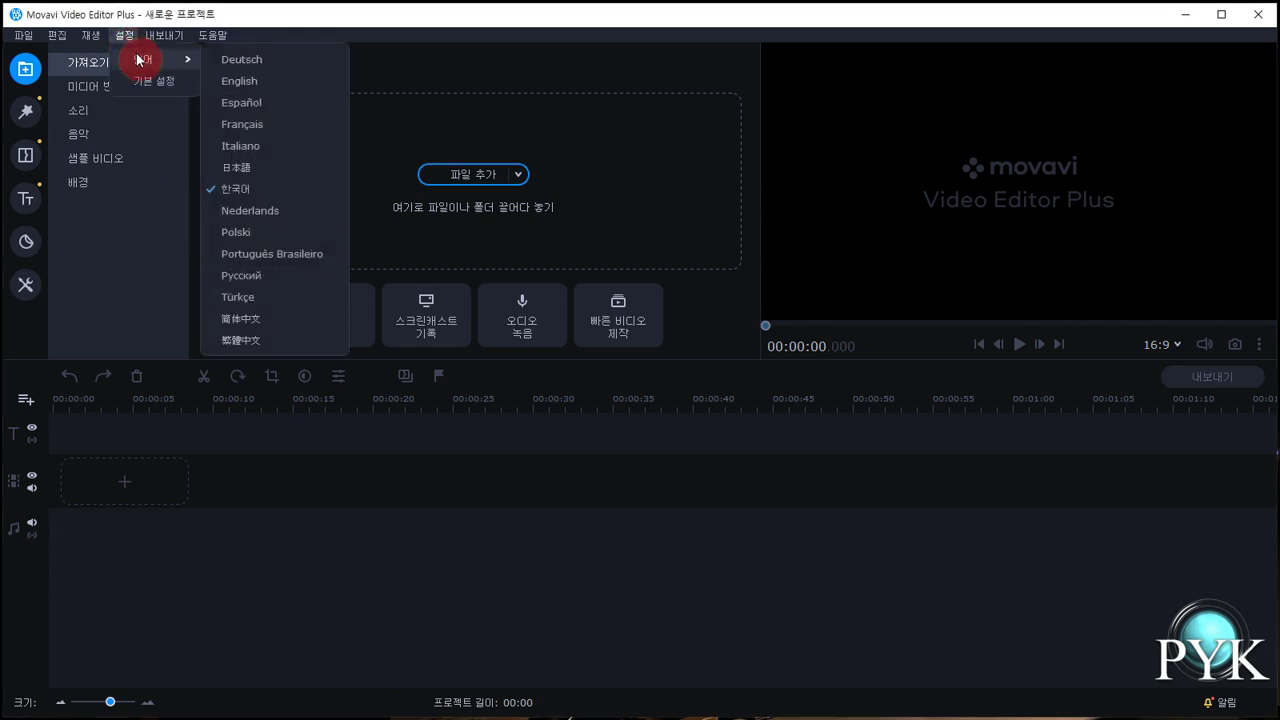
{"action": "left_click", "coordinate": [265, 83]}
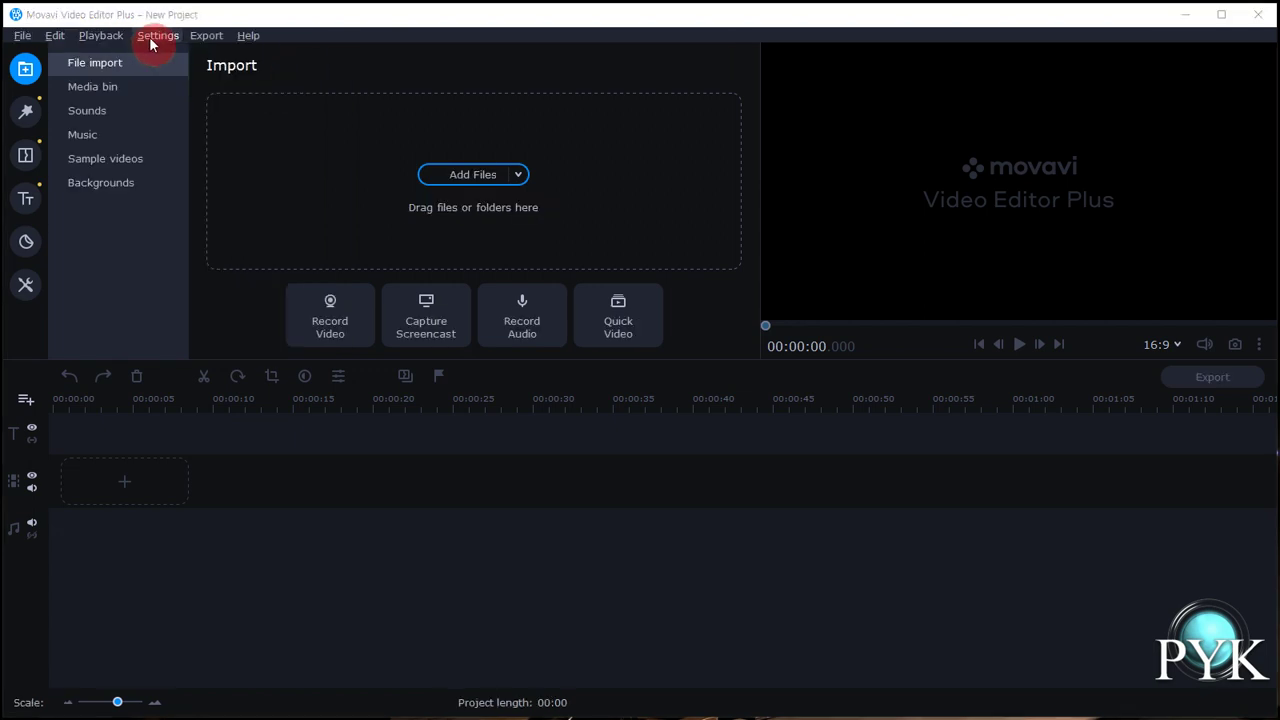
Step: Set the interface language back to Korean (한국어)
{"action": "left_click", "coordinate": [158, 38]}
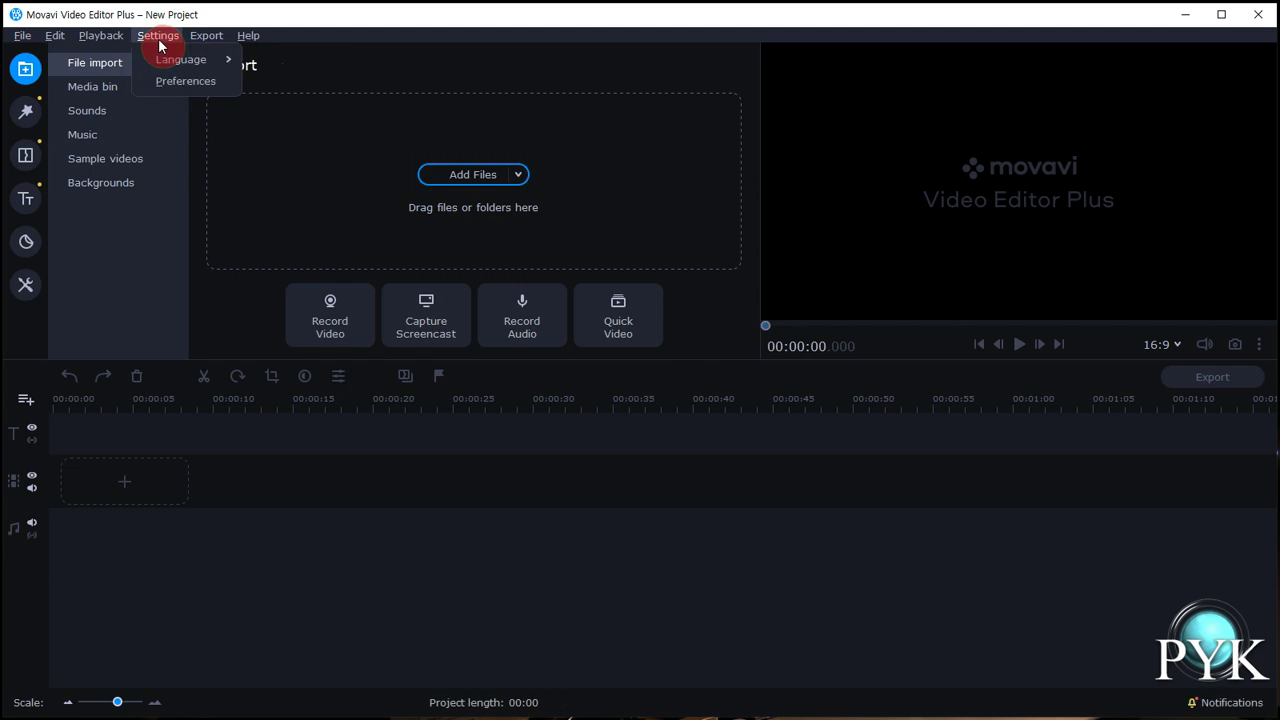
{"action": "mouse_move", "coordinate": [168, 59]}
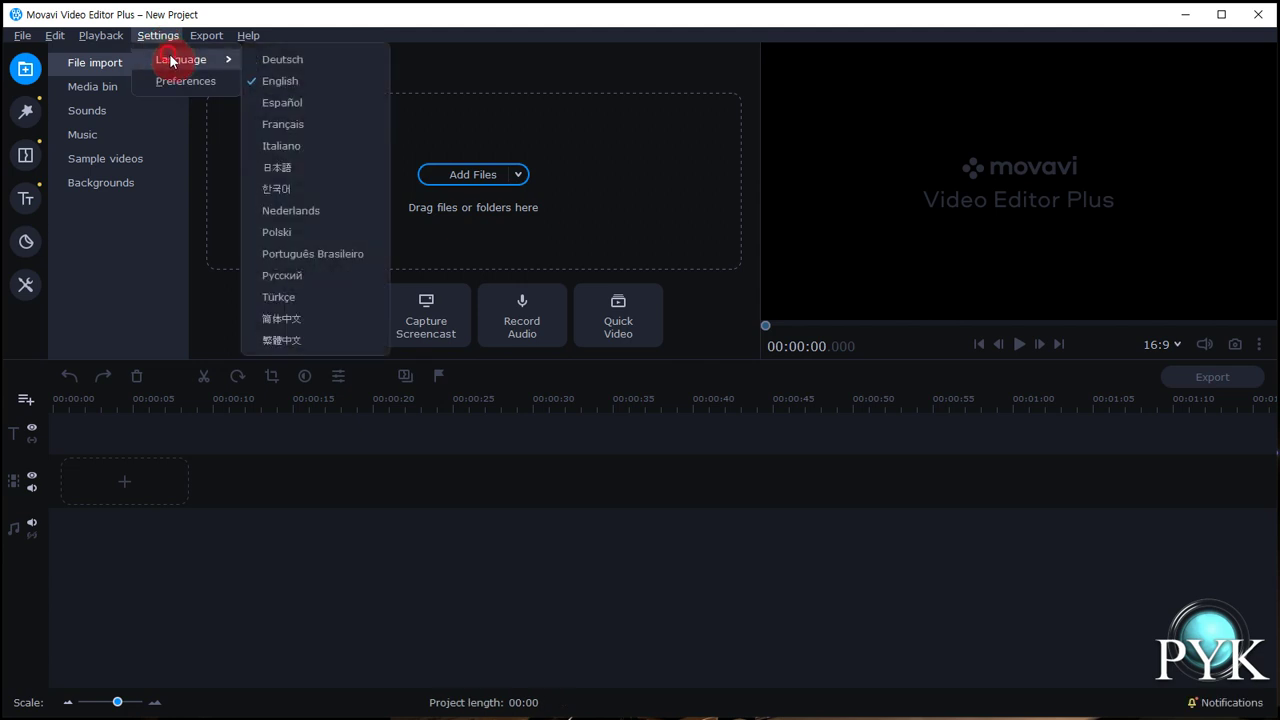
{"action": "left_click", "coordinate": [299, 191]}
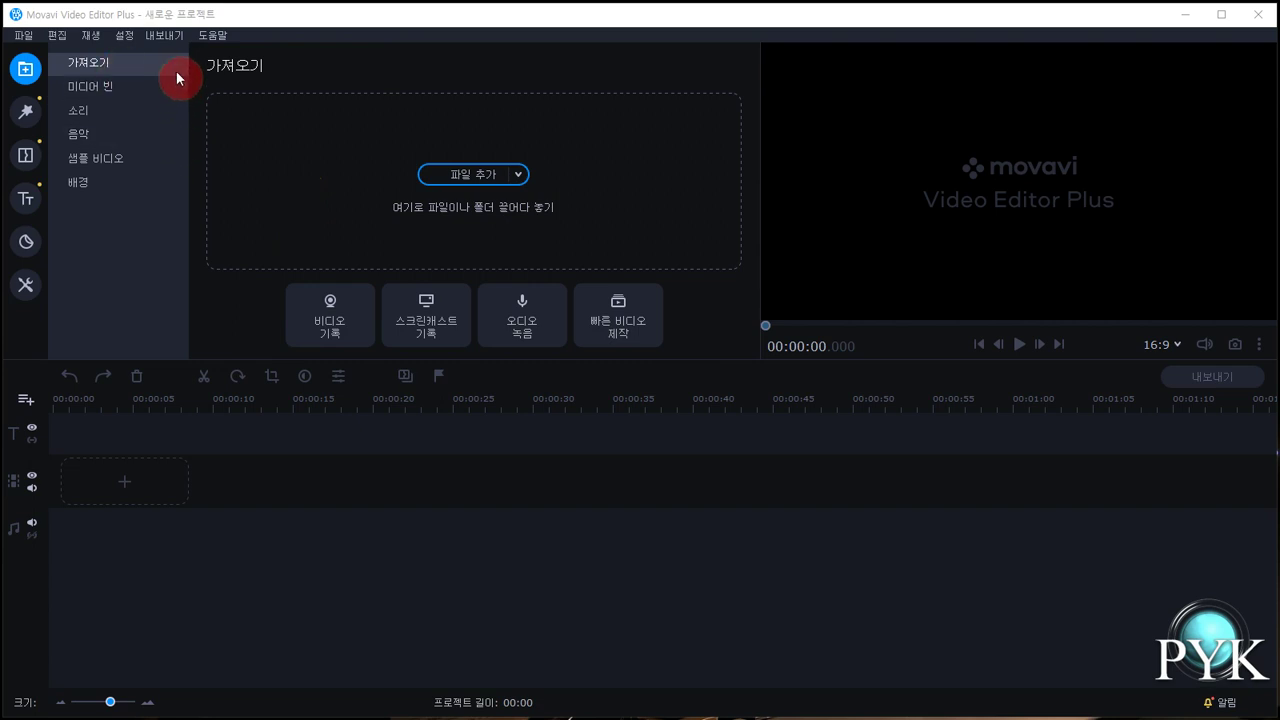
Step: In the preferences, turn off automatic update checks and the sending of anonymous usage data to Movavi
{"action": "left_click", "coordinate": [124, 35]}
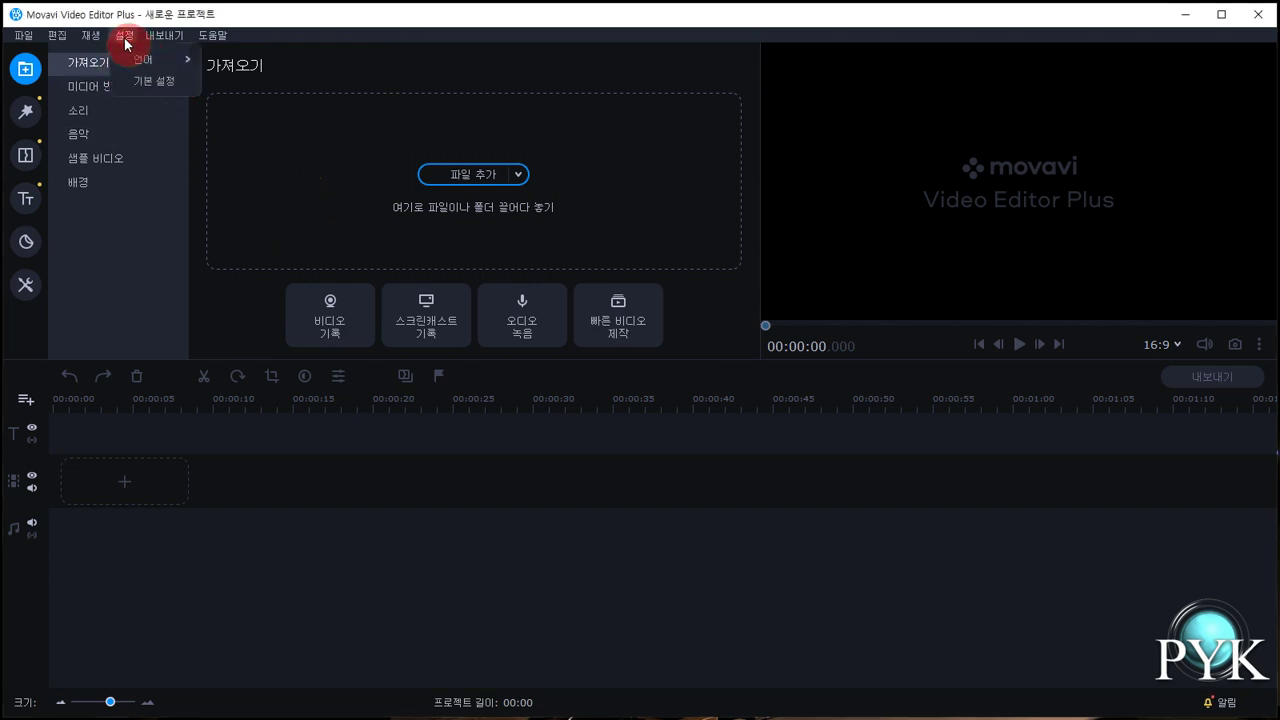
{"action": "left_click", "coordinate": [155, 82]}
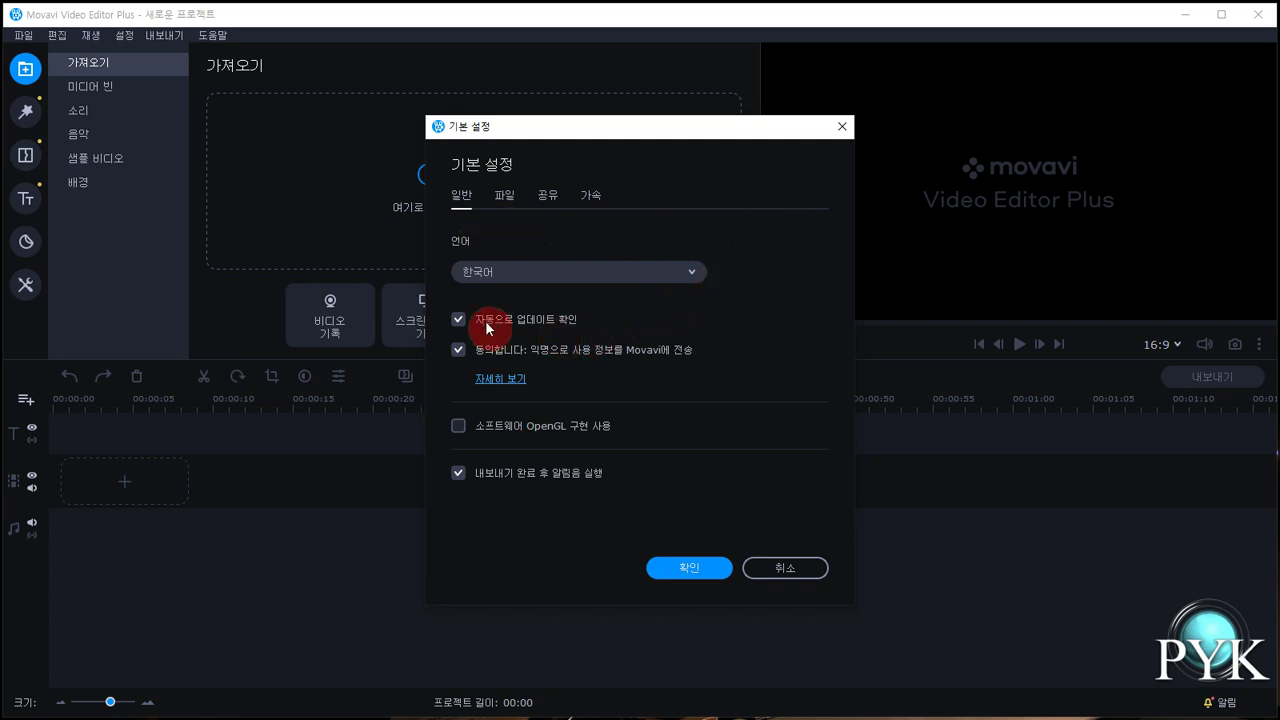
{"action": "left_click", "coordinate": [459, 320]}
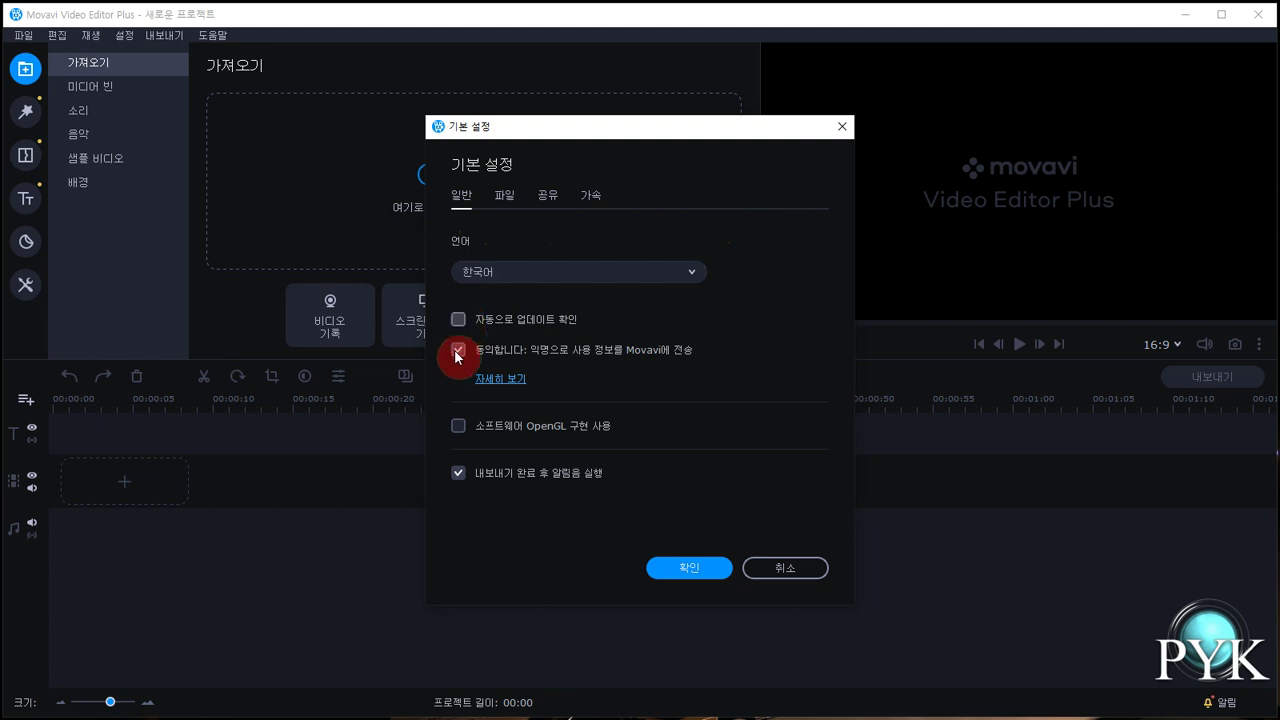
{"action": "left_click", "coordinate": [456, 355]}
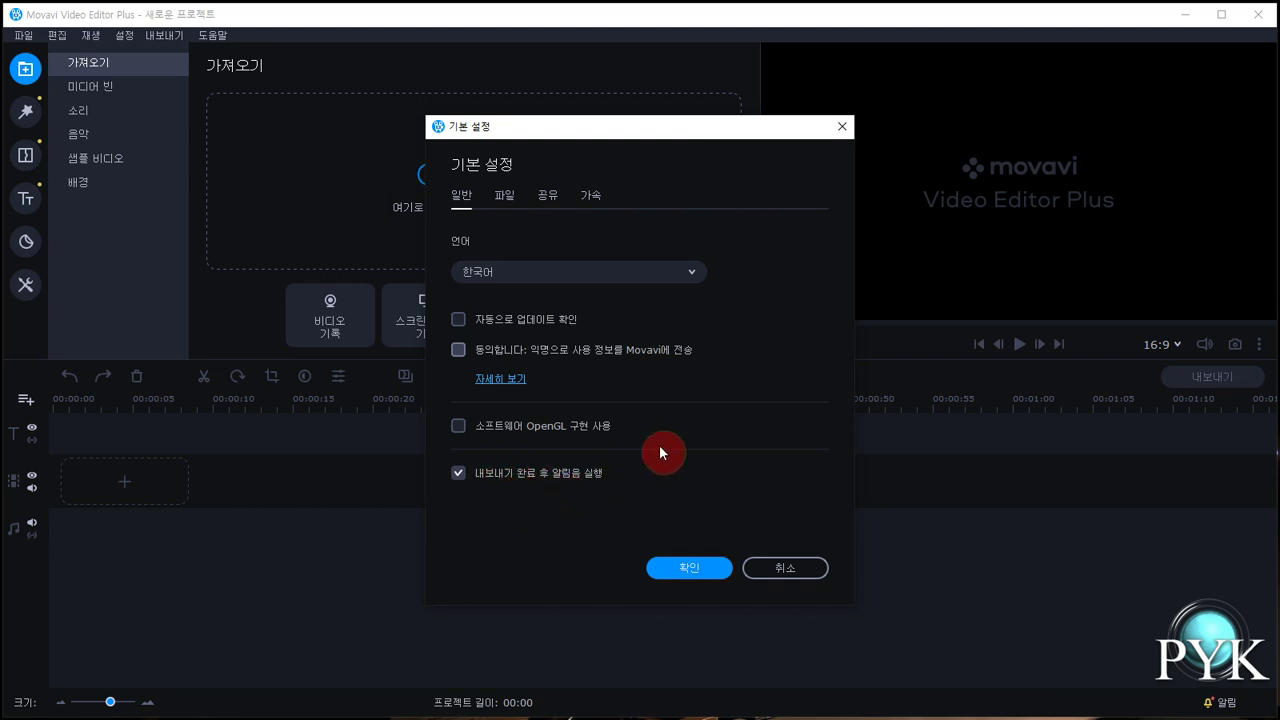
Step: Set the project files directory to D:\project\Movavi Video Editor and the output video directory to E:\out
{"action": "left_click", "coordinate": [506, 202]}
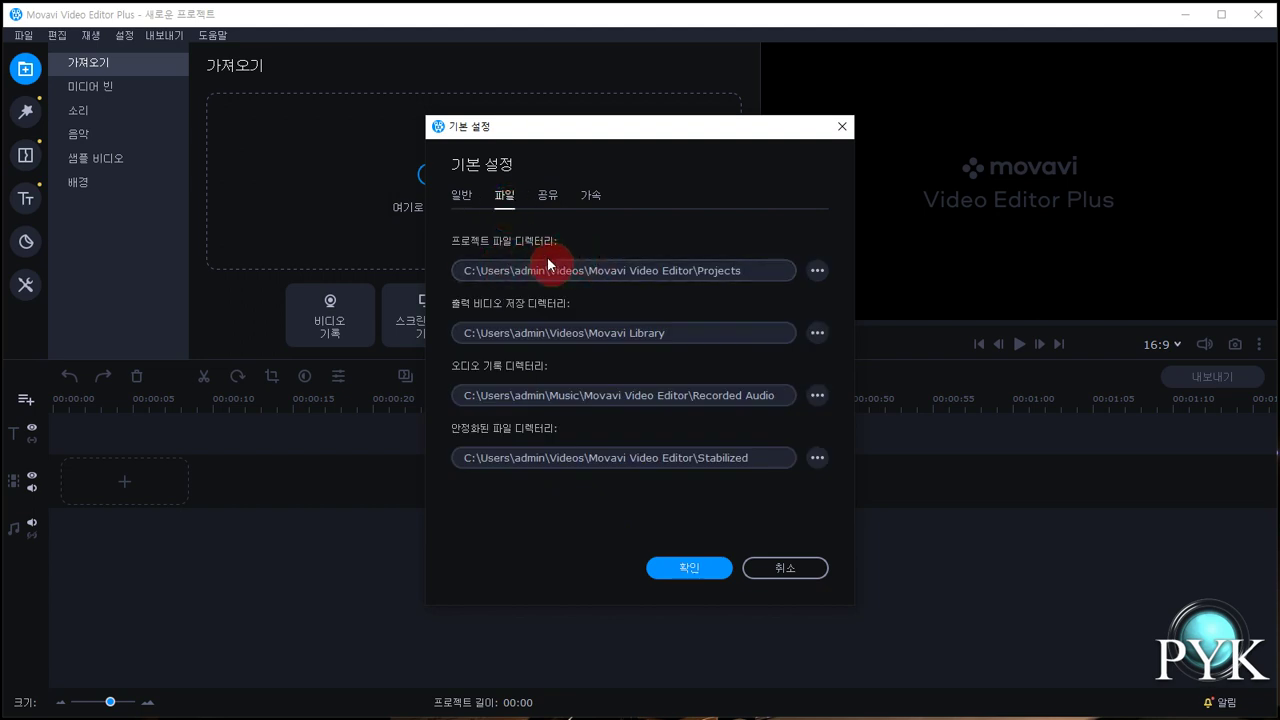
{"action": "left_click", "coordinate": [818, 271]}
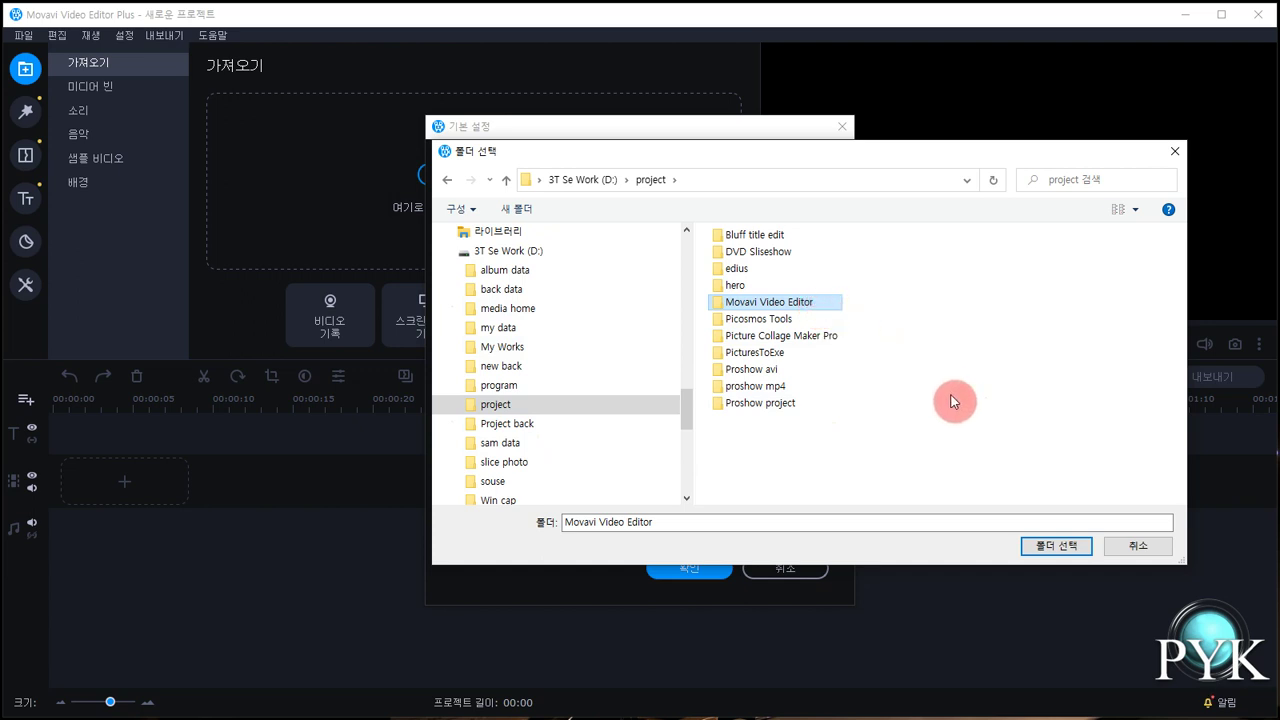
{"action": "left_click", "coordinate": [1057, 546]}
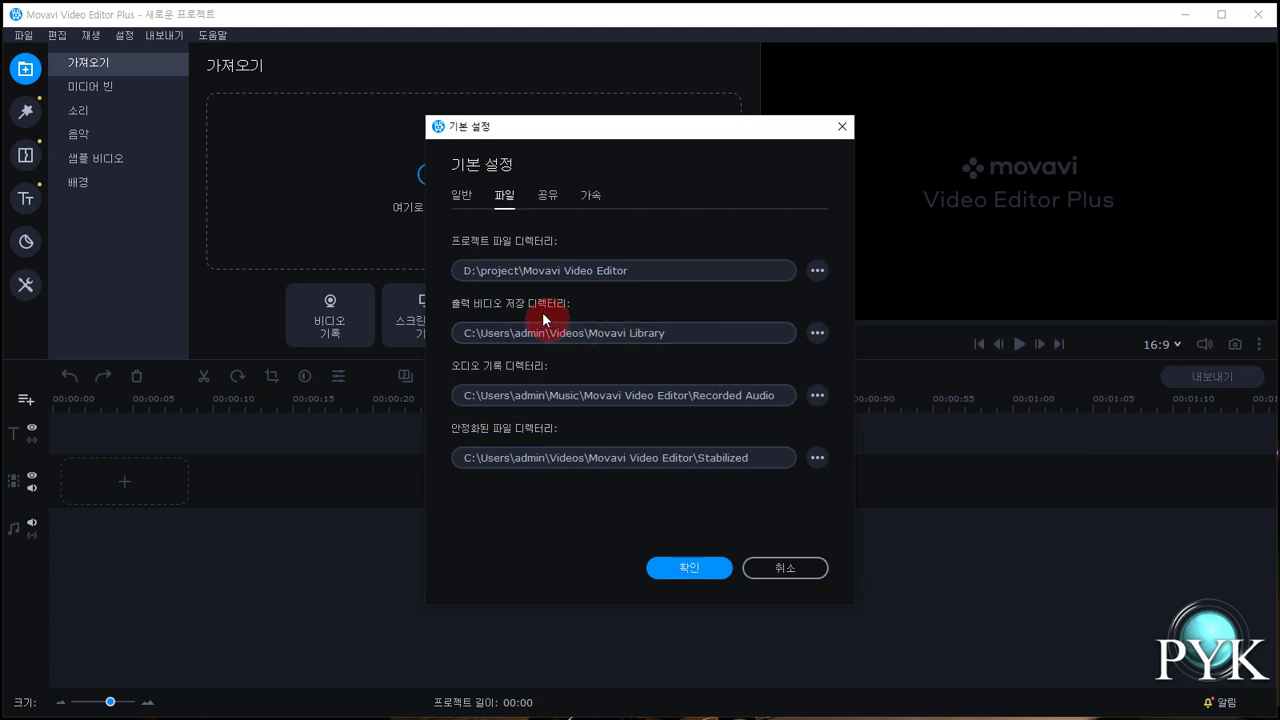
{"action": "left_click", "coordinate": [818, 333]}
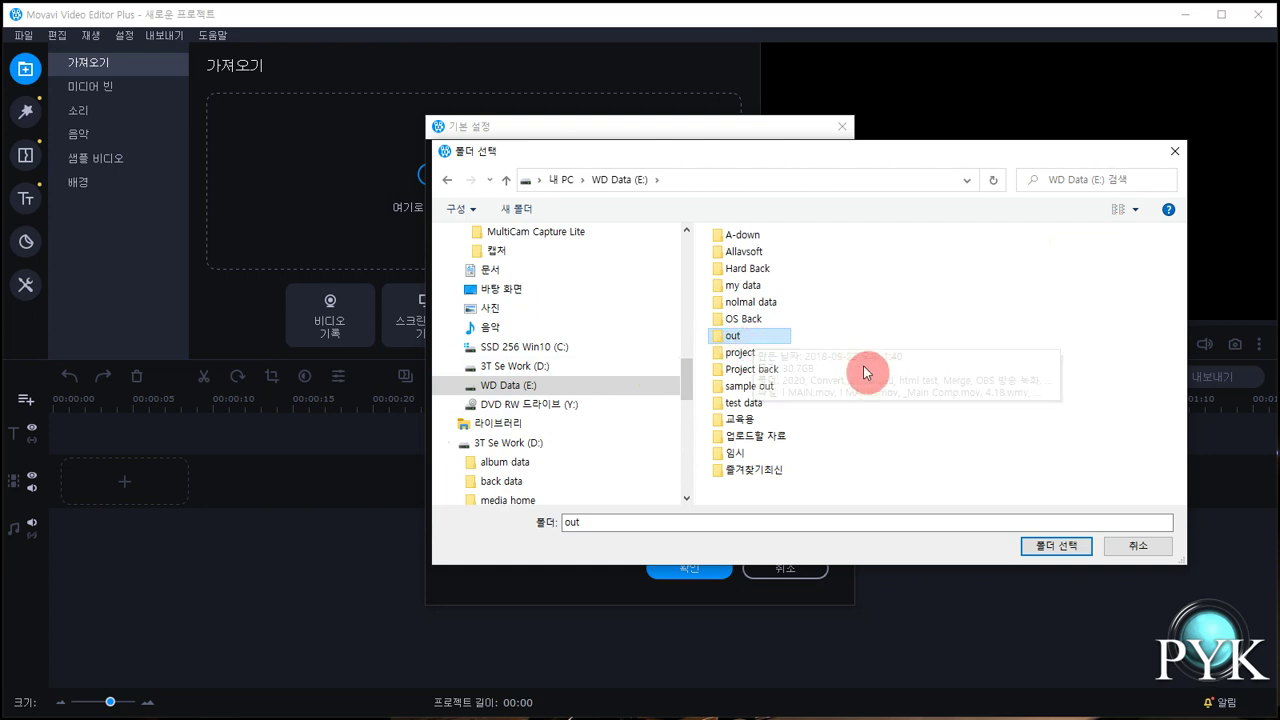
{"action": "left_click", "coordinate": [1056, 545]}
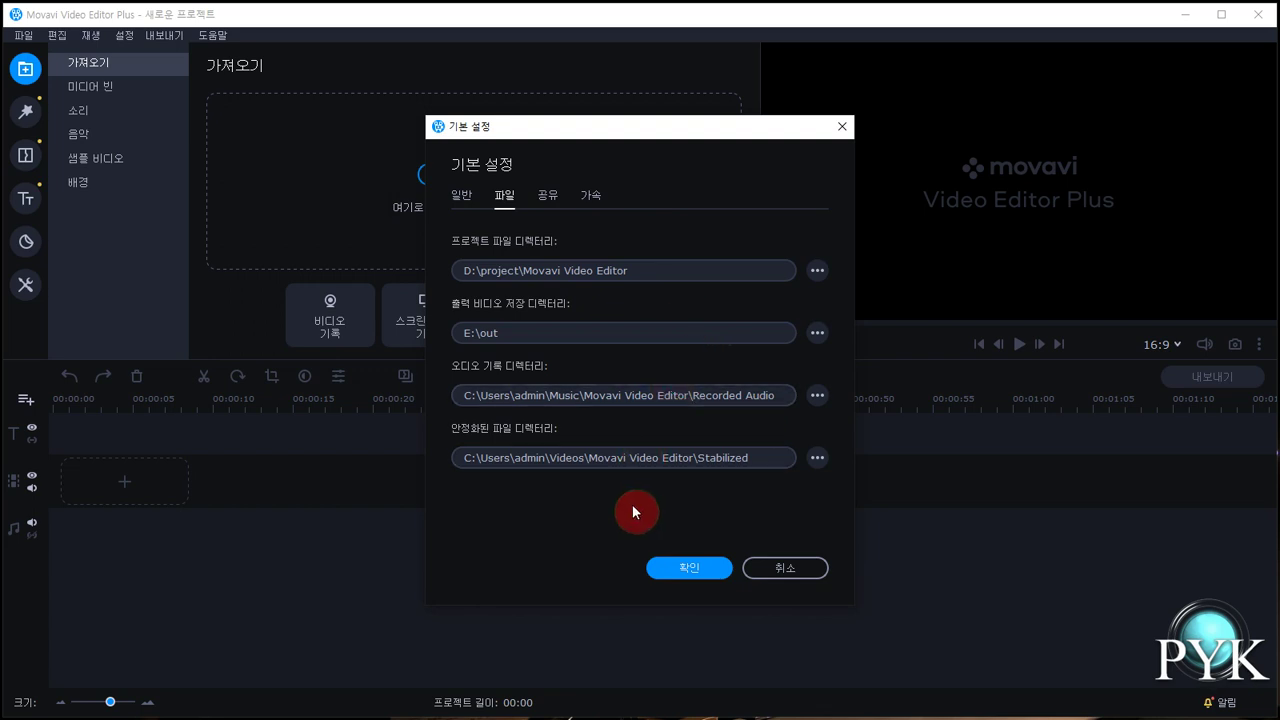
Step: Review the sharing and acceleration preferences, and save the preference changes
{"action": "left_click", "coordinate": [546, 196]}
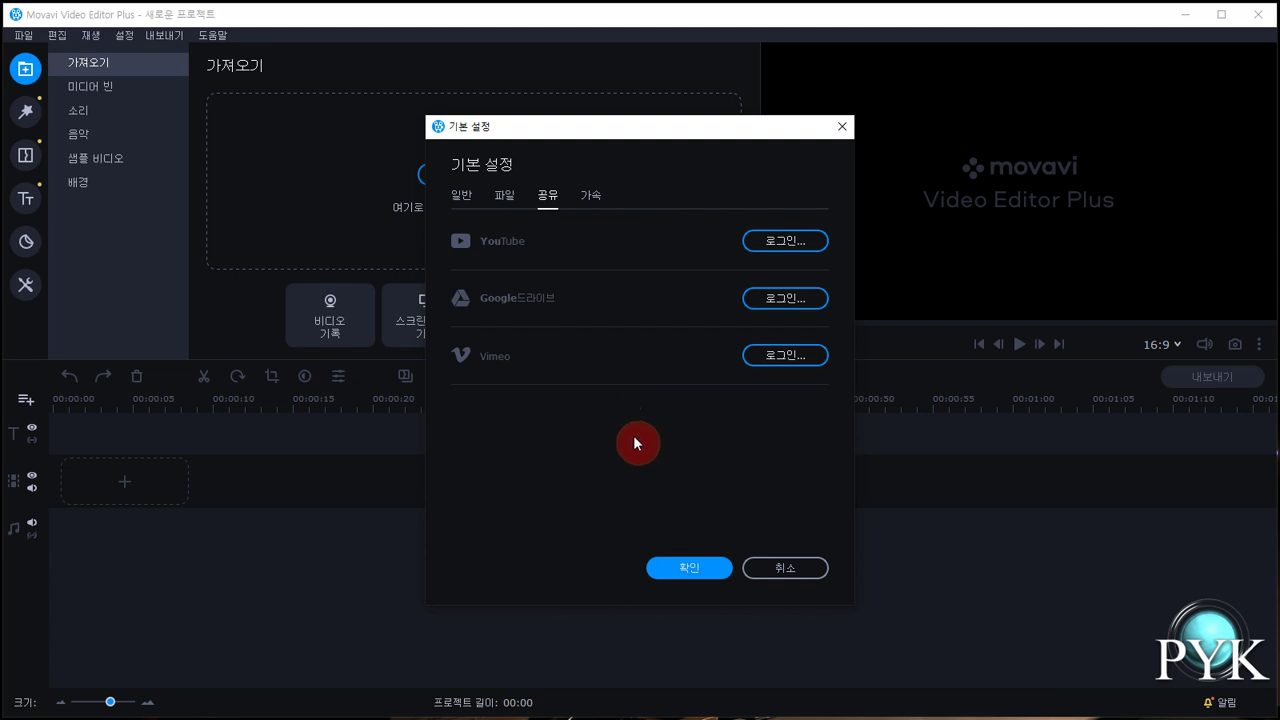
{"action": "left_click", "coordinate": [596, 196]}
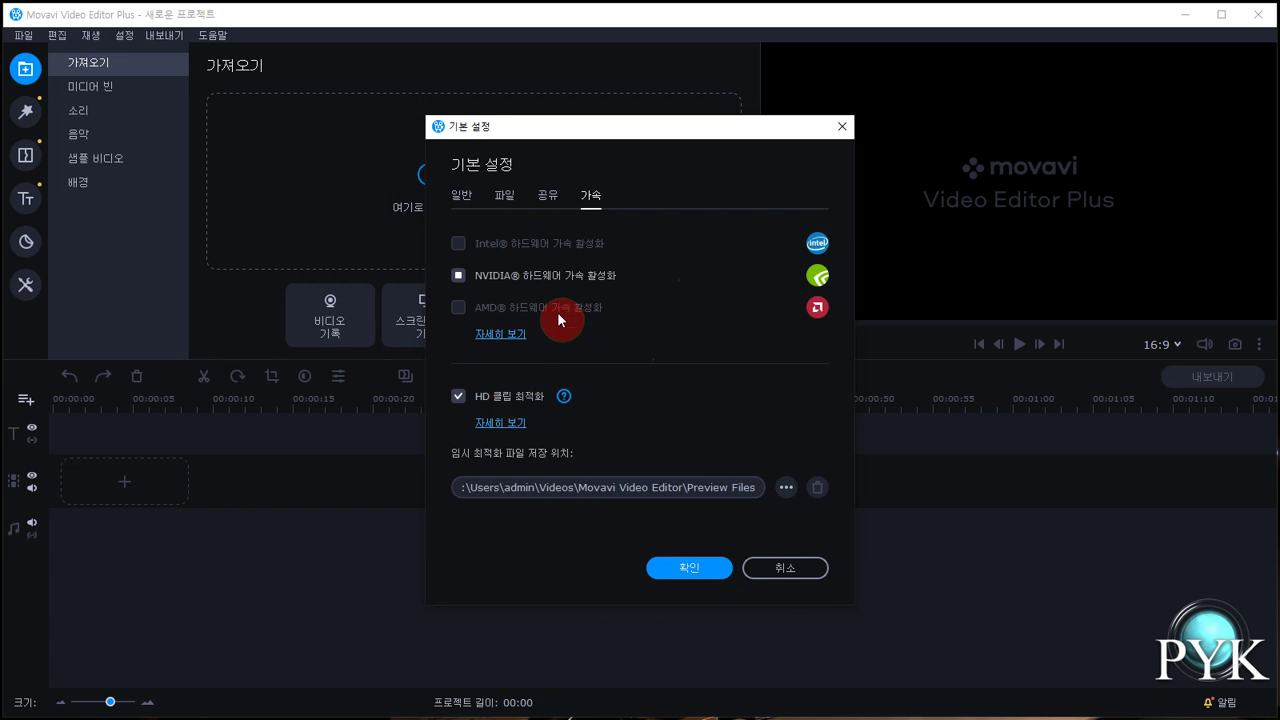
{"action": "left_click", "coordinate": [687, 567]}
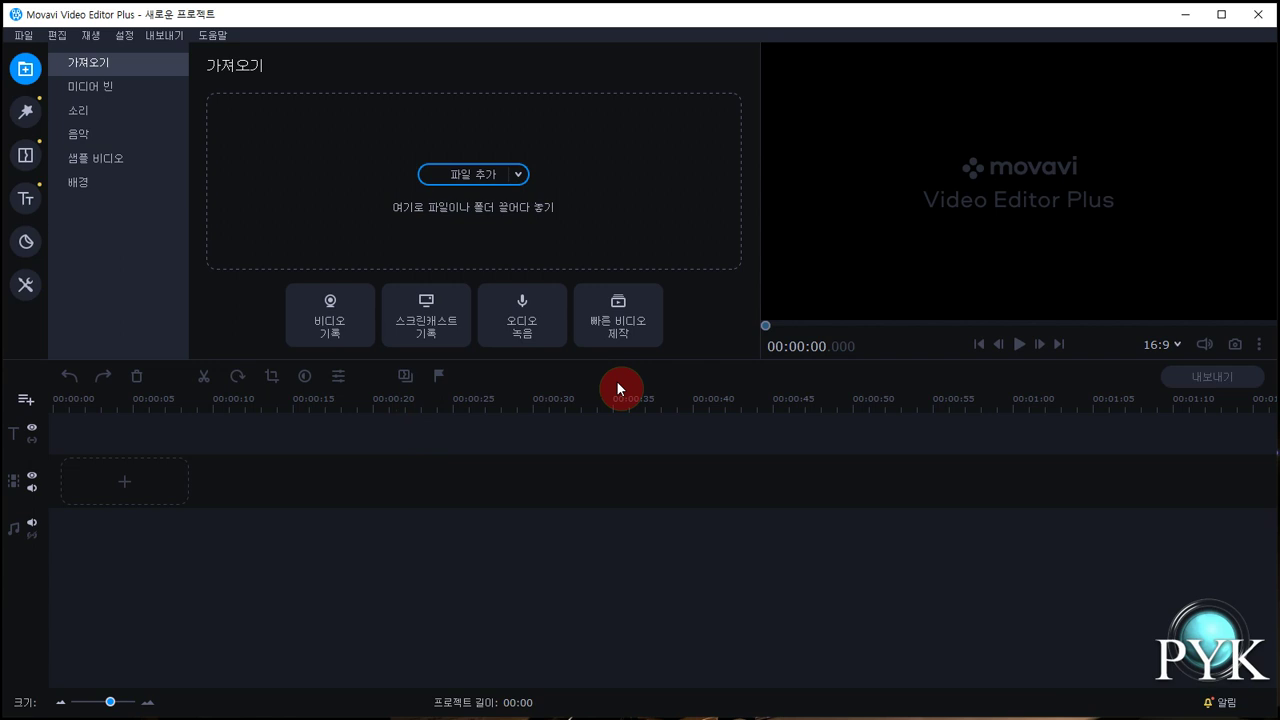
Step: Start a quick video and add Camera - 24496.mp4 from D:\souse\sam-image\video
{"action": "left_click", "coordinate": [621, 318]}
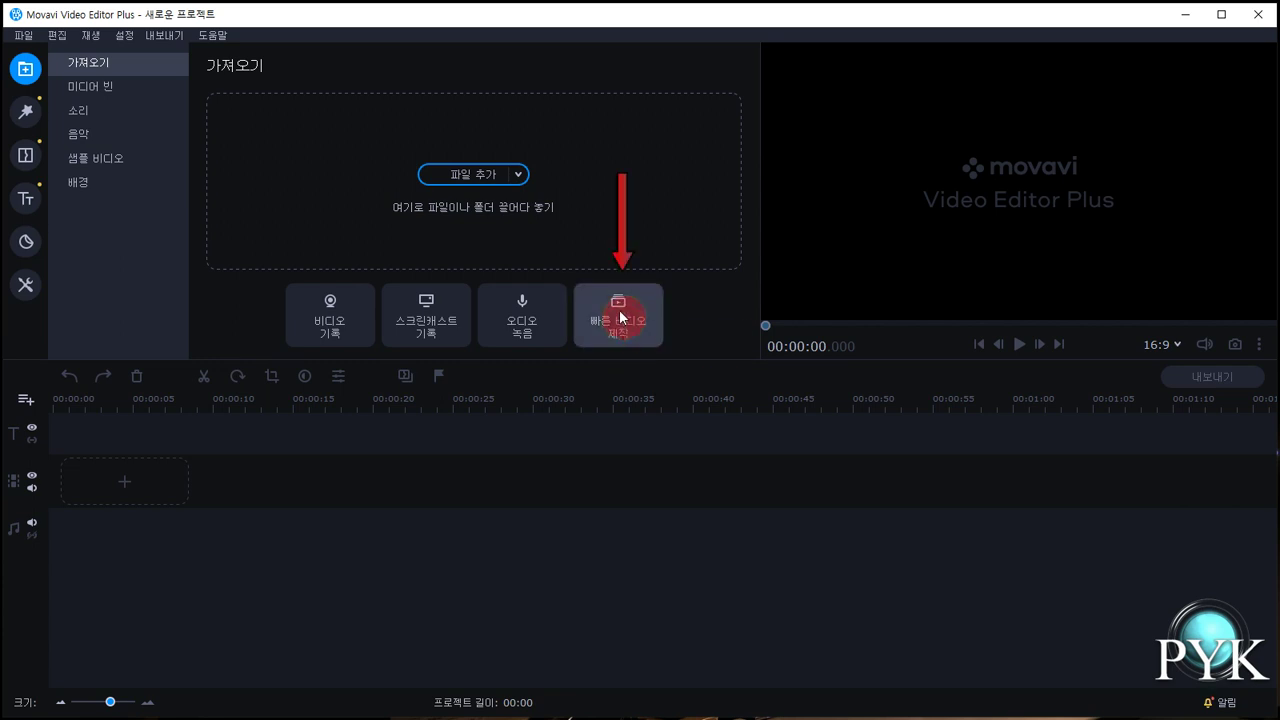
{"action": "left_click", "coordinate": [621, 318]}
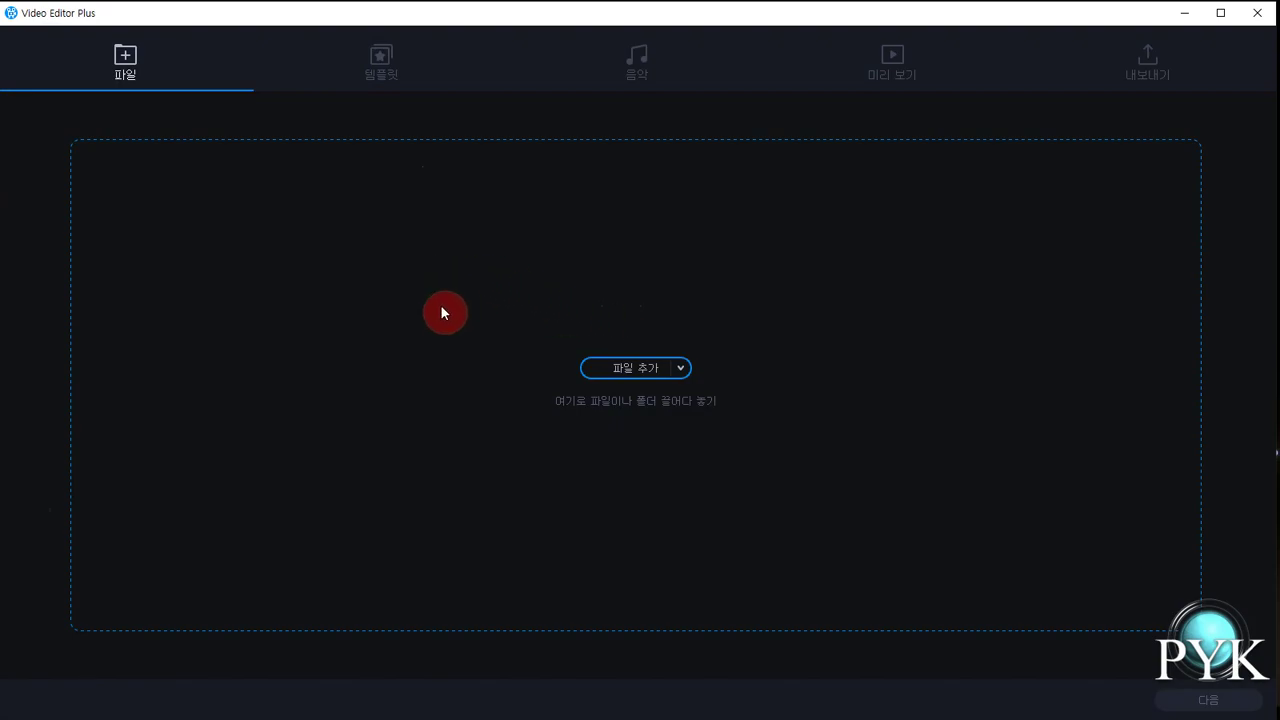
{"action": "left_click", "coordinate": [638, 367]}
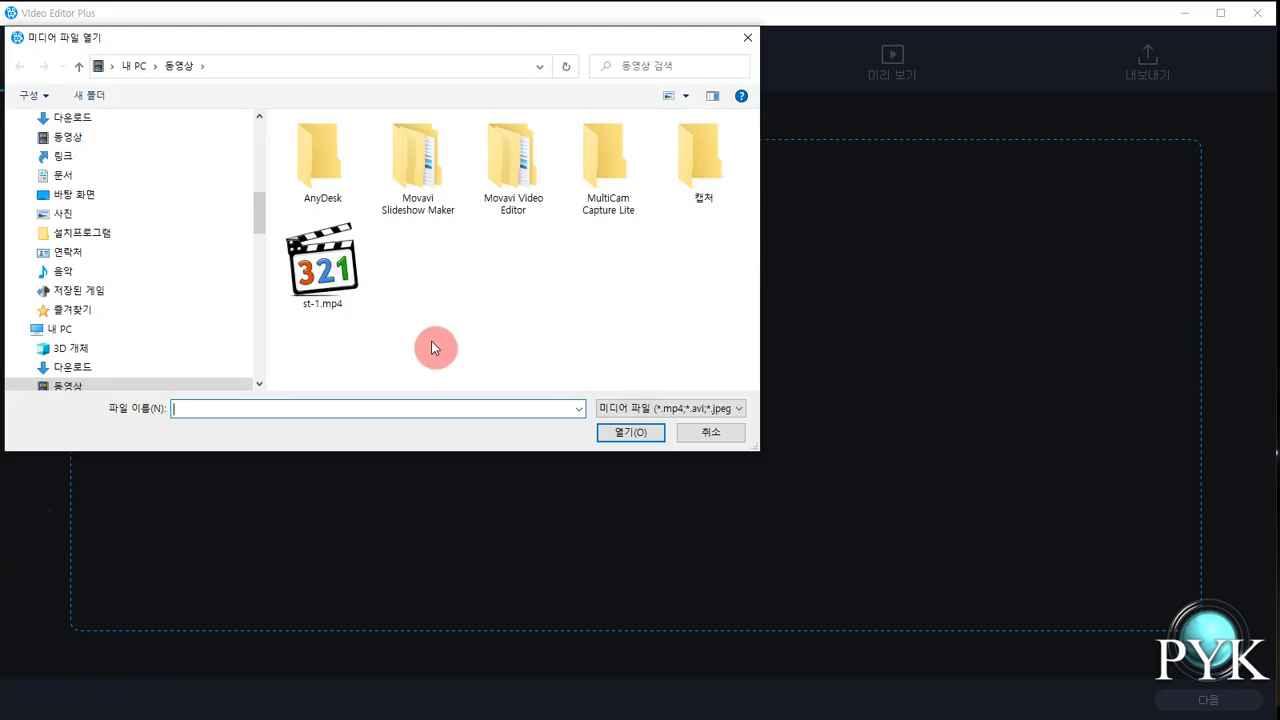
{"action": "left_click_drag", "start_coordinate": [259, 197], "coordinate": [263, 258]}
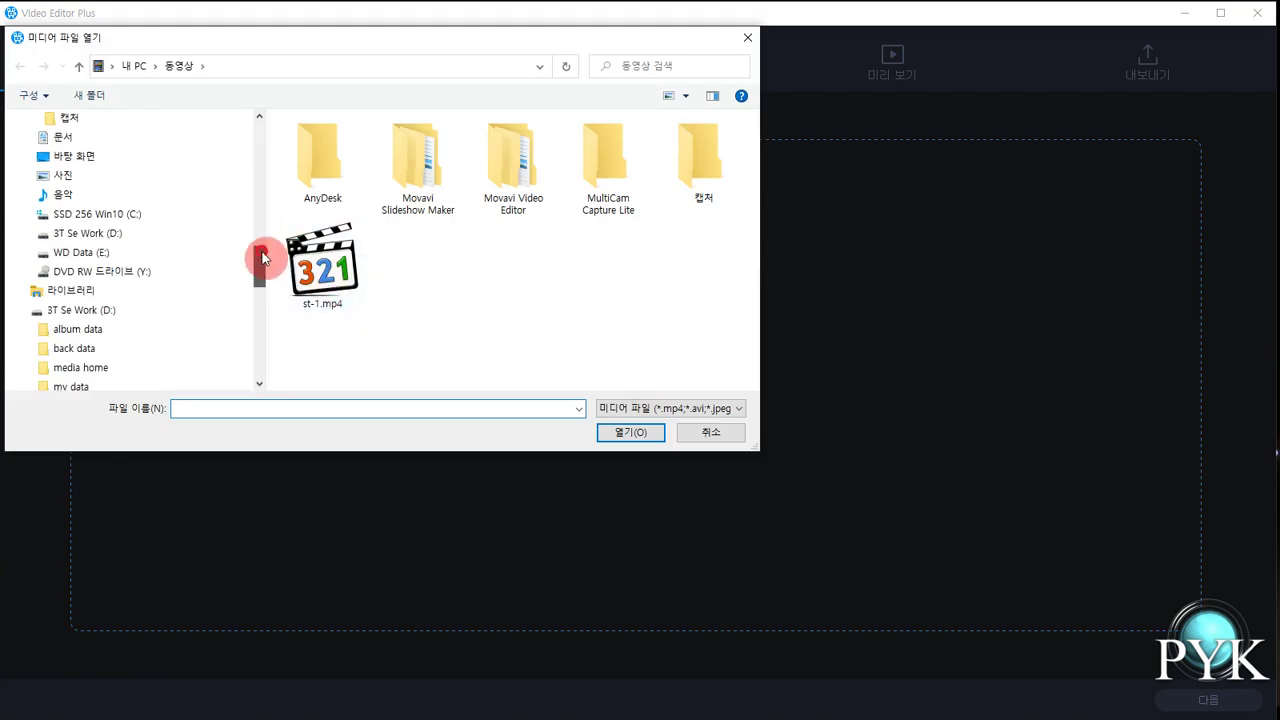
{"action": "left_click", "coordinate": [134, 231]}
{"action": "double_click", "coordinate": [320, 310]}
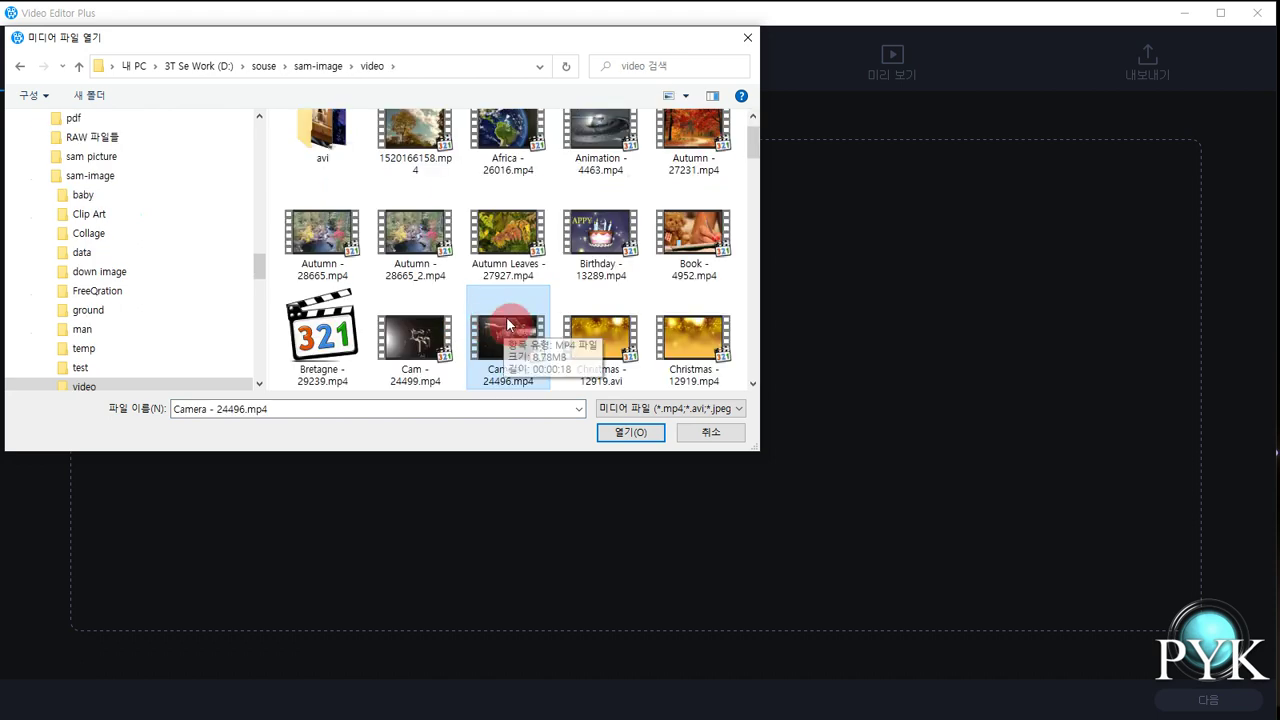
{"action": "left_click", "coordinate": [641, 436]}
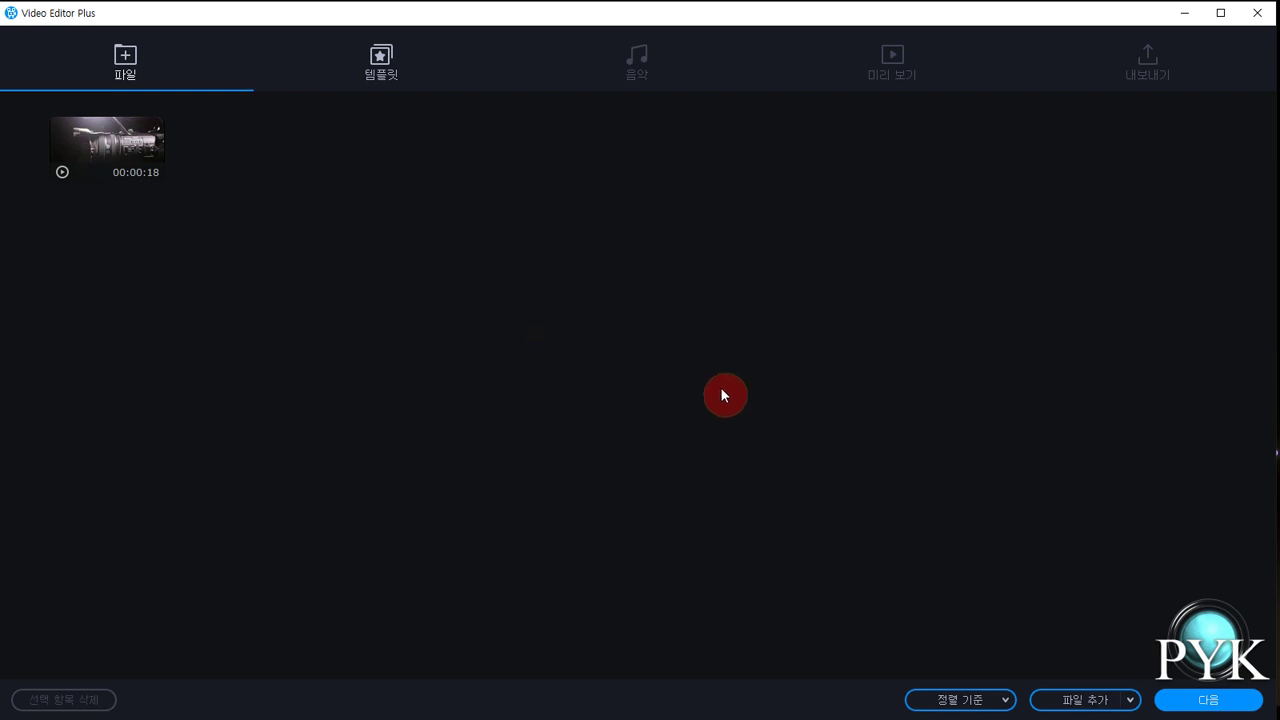
Step: Add the photos sam-1.jpg through sam-65.jpg from D:\souse\sam-image to the quick video
{"action": "left_click", "coordinate": [1070, 705]}
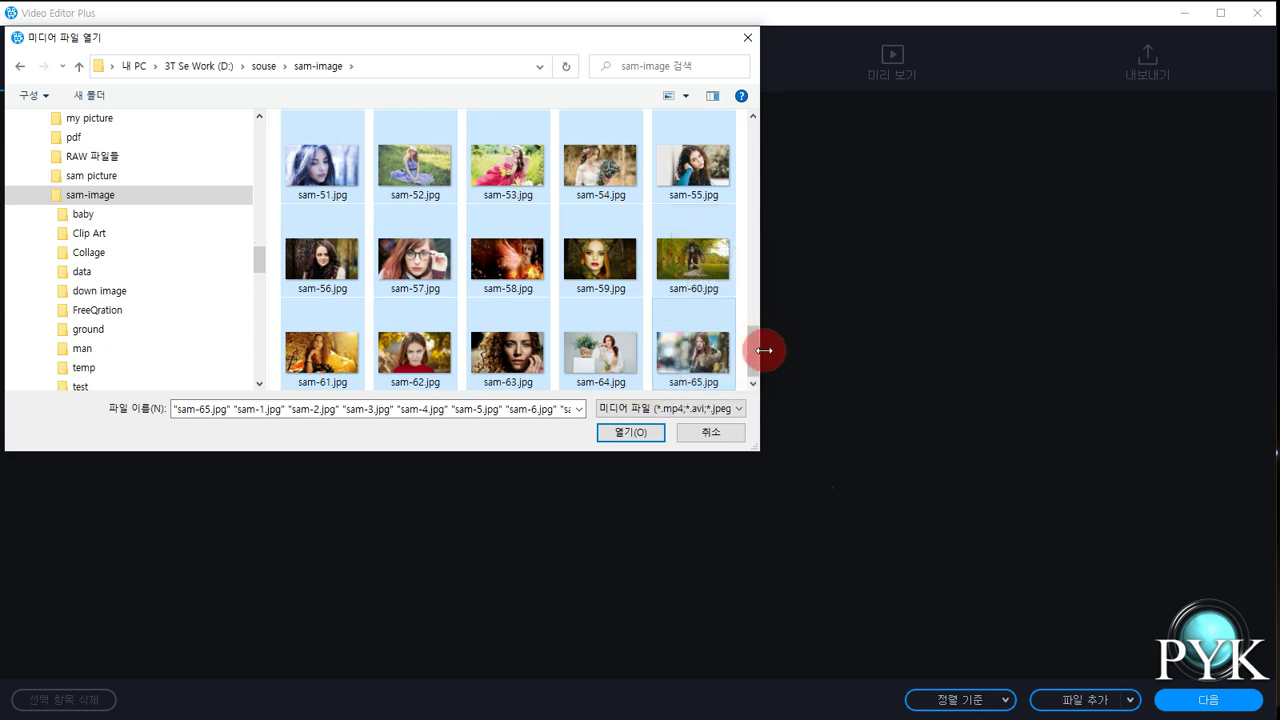
{"action": "left_click", "coordinate": [617, 436]}
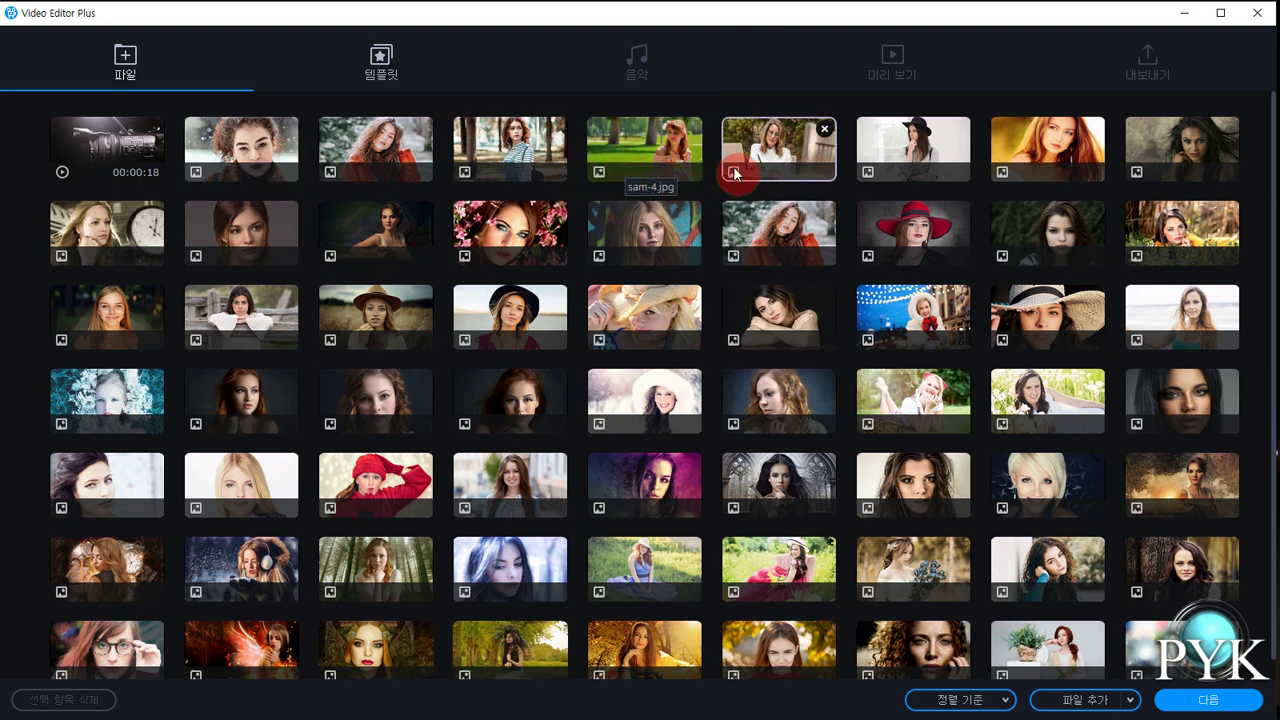
Step: Reorder the media by moving the first row's sixth item to fourth place, and the second row's fifth photo to that same fourth place
{"action": "left_click_drag", "start_coordinate": [765, 155], "coordinate": [507, 145]}
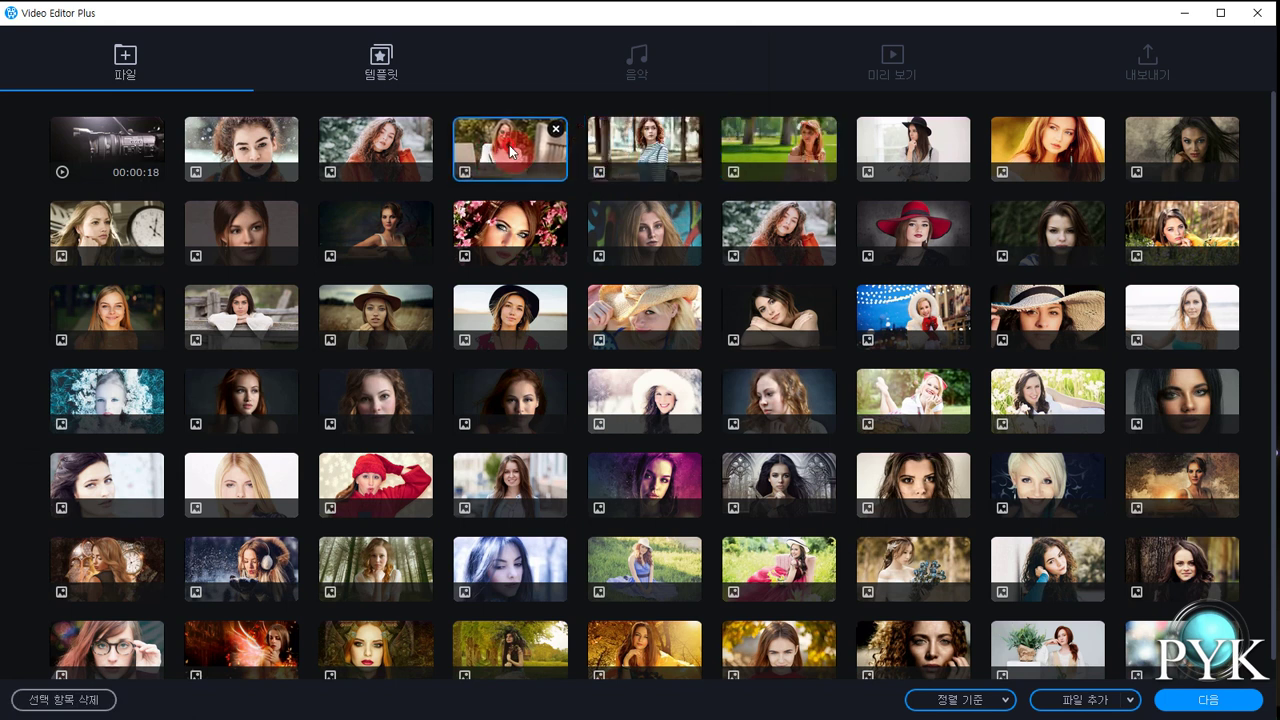
{"action": "left_click_drag", "start_coordinate": [648, 234], "coordinate": [500, 150]}
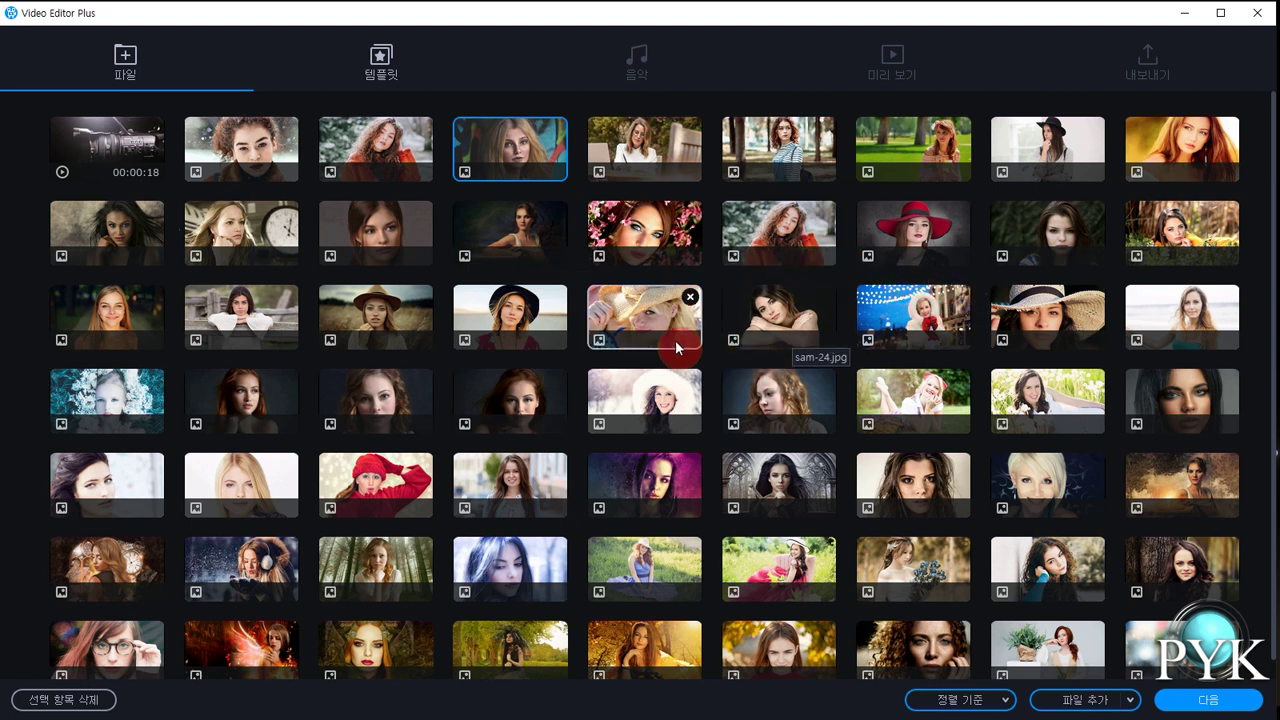
Step: Delete the fourth photo of the second row and the third photos of the third and fourth rows together
{"action": "left_click", "coordinate": [533, 232]}
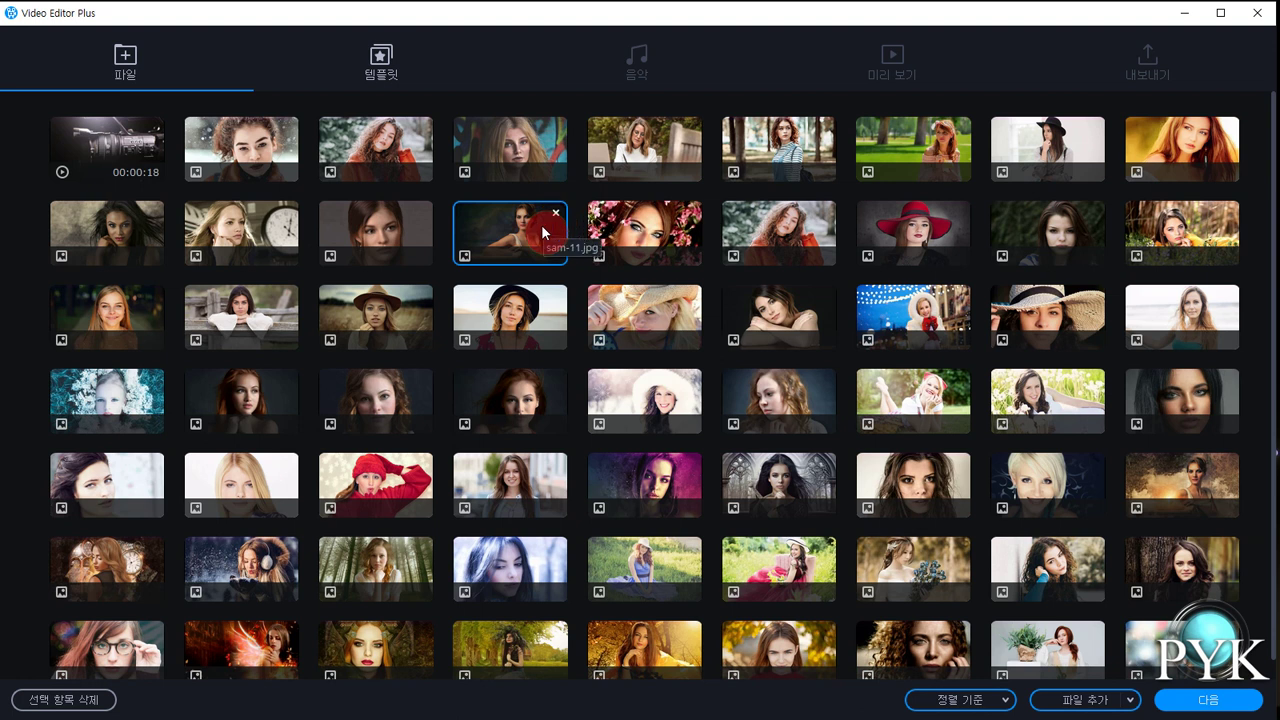
{"action": "left_click", "coordinate": [385, 315]}
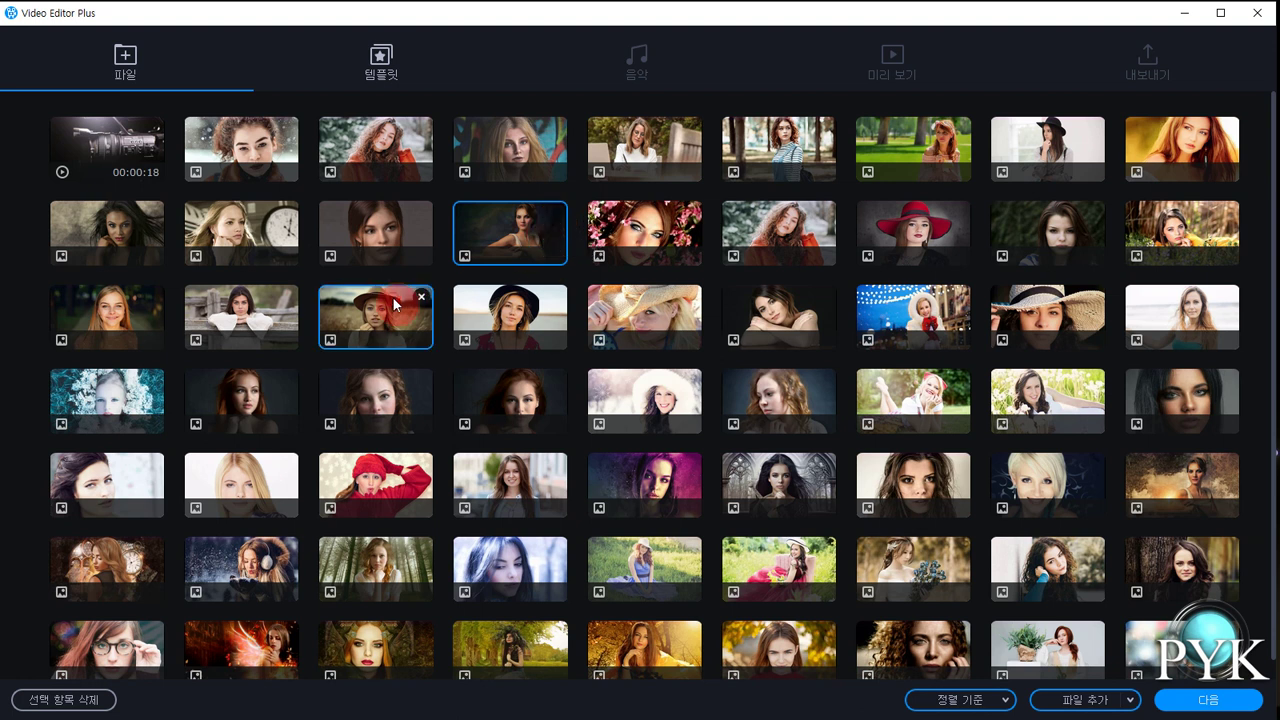
{"action": "left_click", "coordinate": [359, 394]}
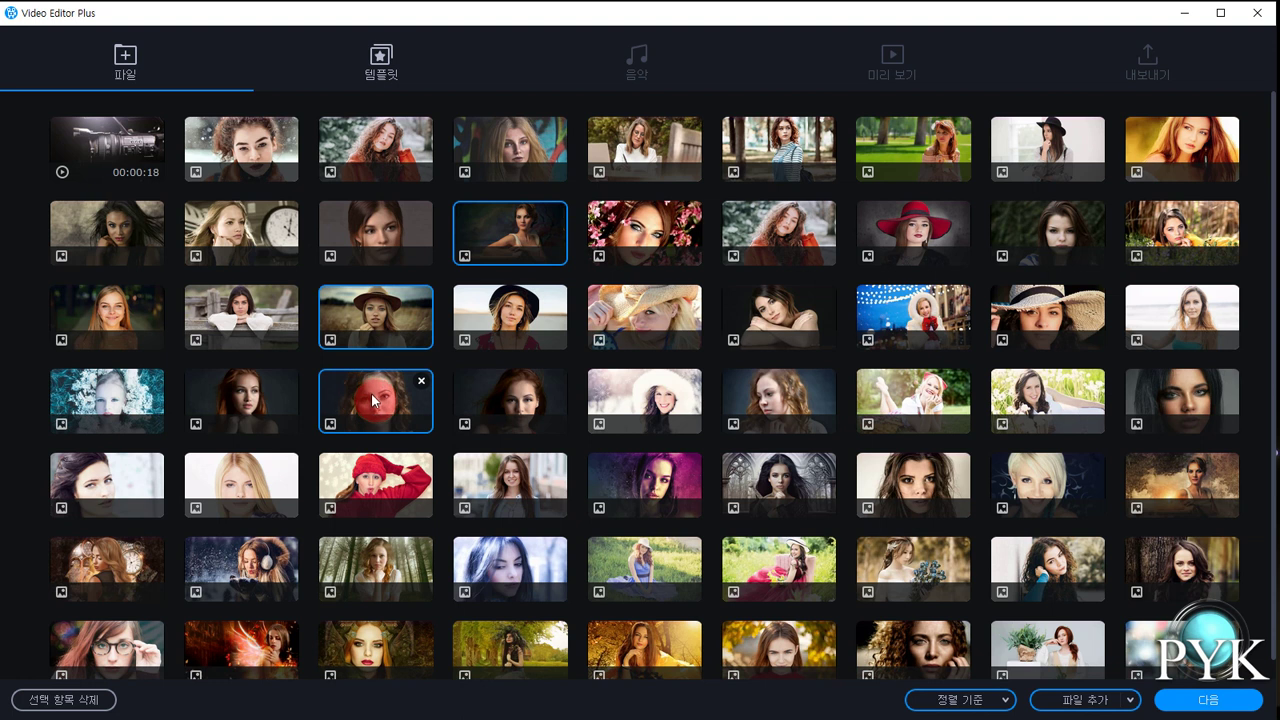
{"action": "left_click", "coordinate": [63, 700]}
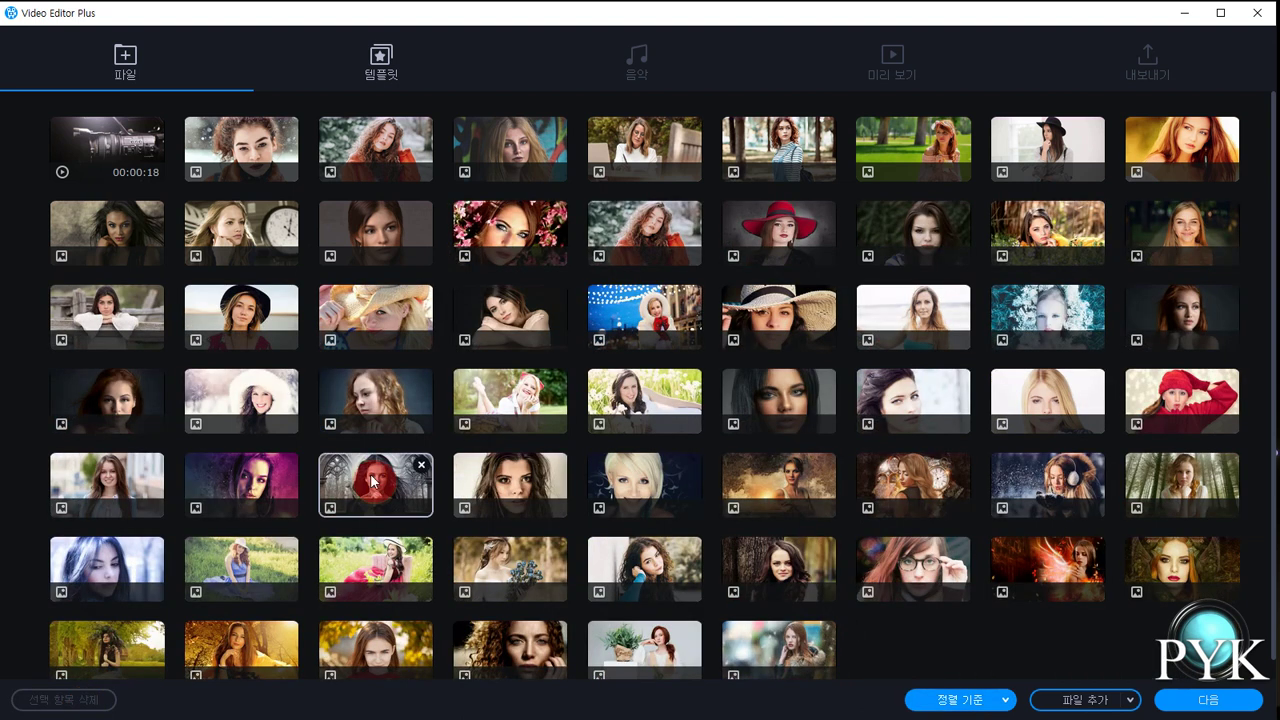
Step: Check the sorting options for the media files without applying one
{"action": "left_click", "coordinate": [1002, 704]}
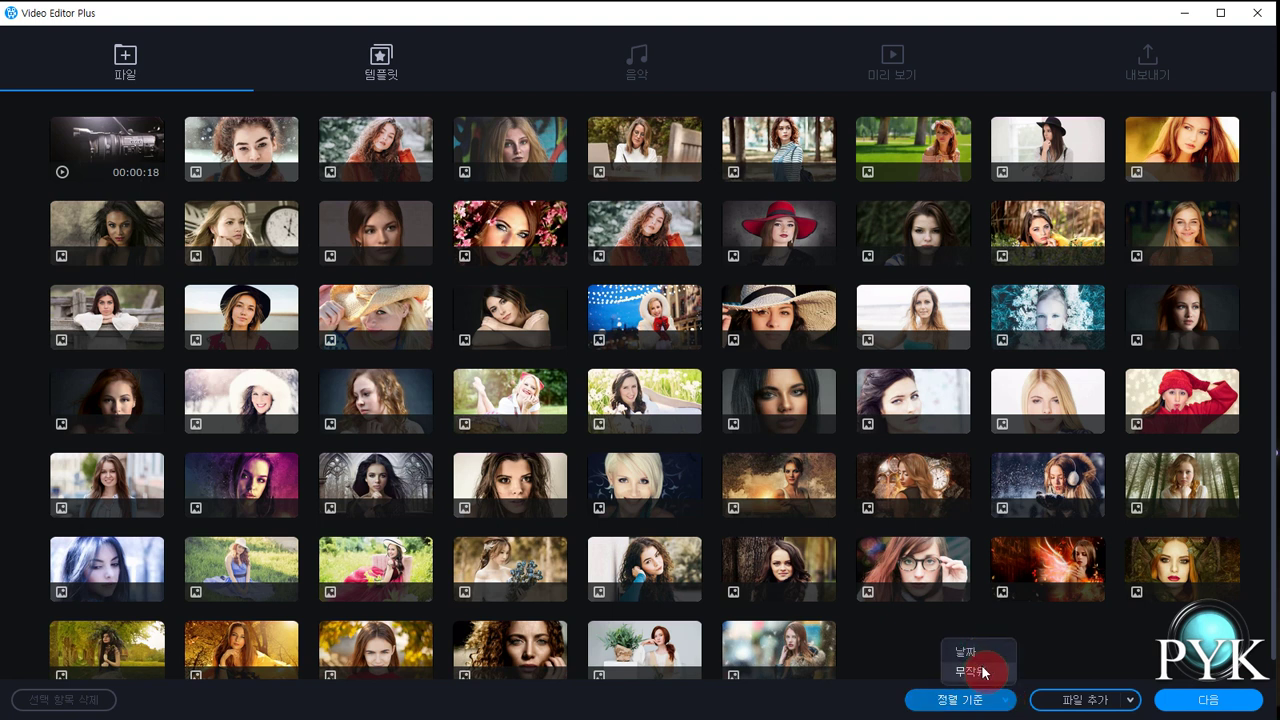
{"action": "left_click", "coordinate": [882, 657]}
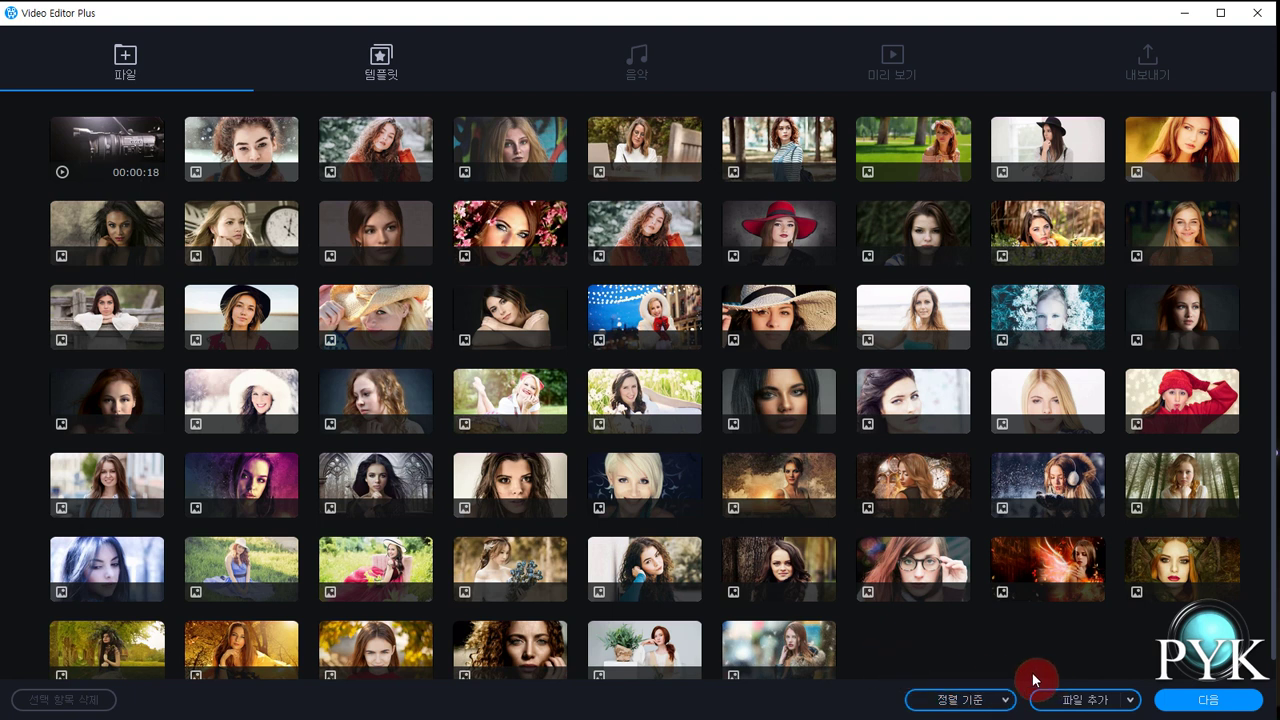
Step: Move the photo with headphones from the fifth row to the fourth row's seventh place, and proceed to template selection
{"action": "left_click_drag", "start_coordinate": [1050, 484], "coordinate": [915, 400]}
{"action": "left_click", "coordinate": [1209, 702]}
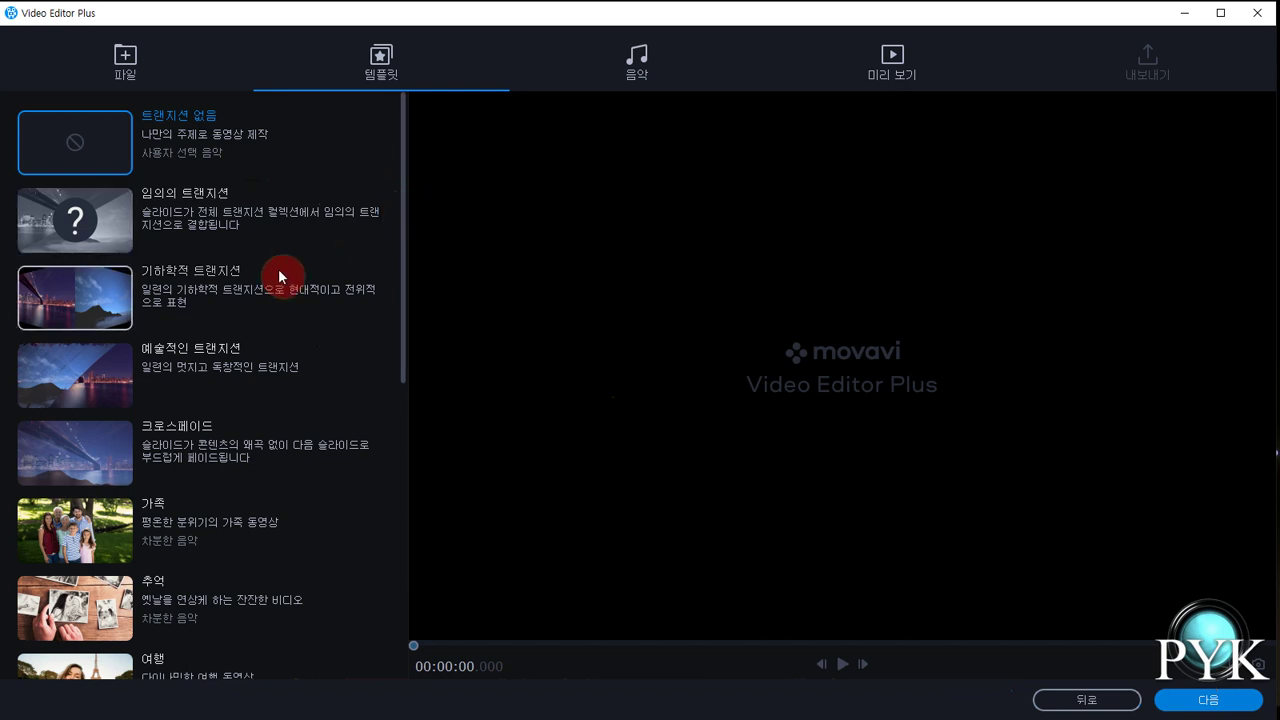
Step: Preview the geometric transitions (기하학적 트랜지션), family (가족) and memories (추억) templates
{"action": "left_click", "coordinate": [106, 315]}
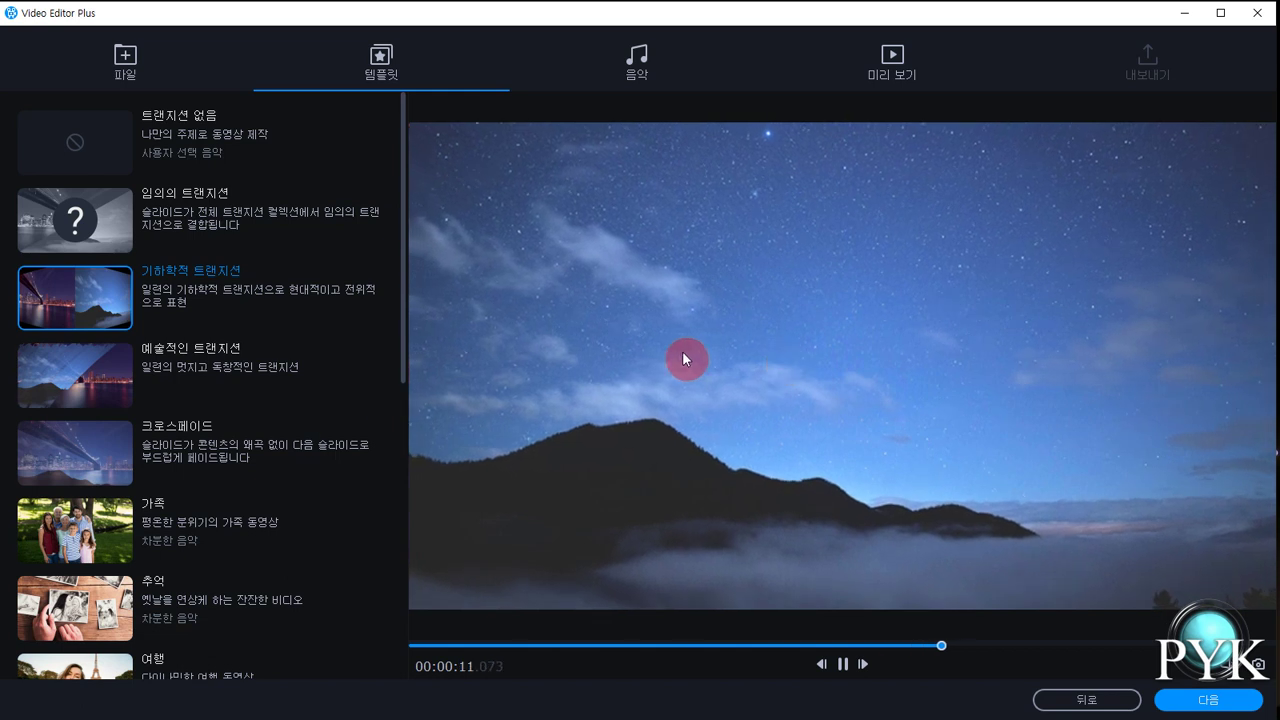
{"action": "left_click", "coordinate": [100, 522]}
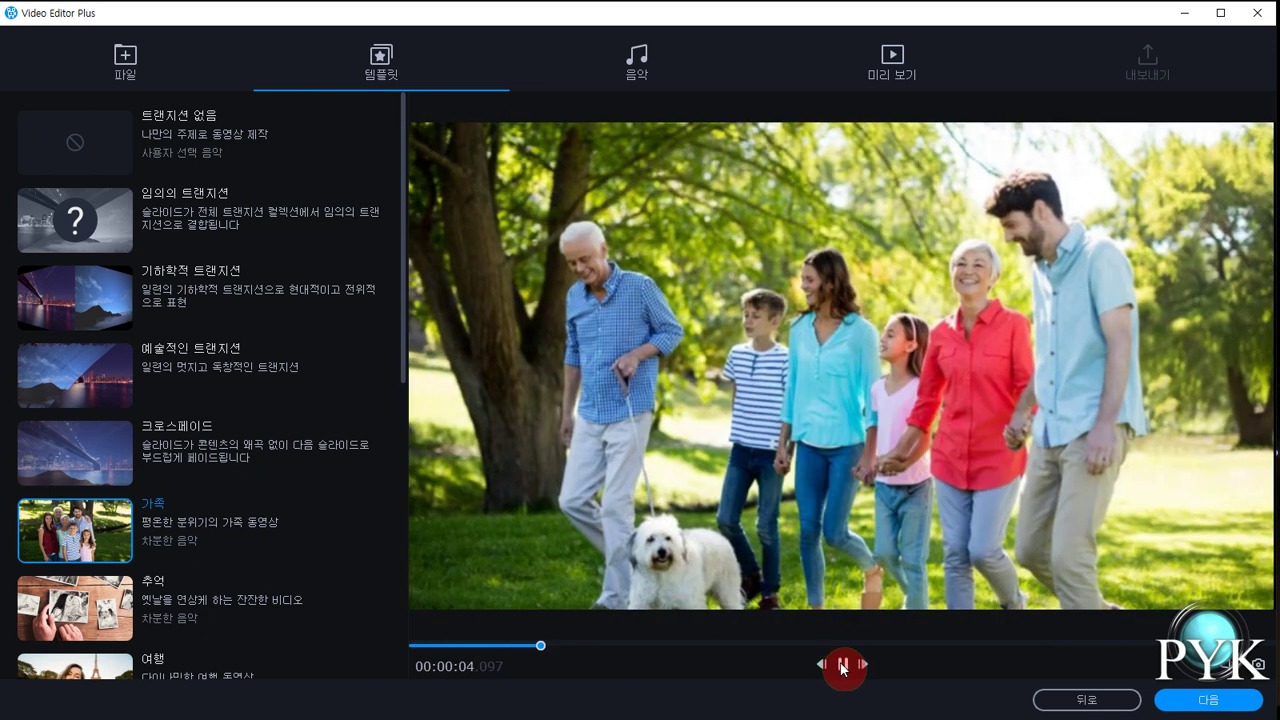
{"action": "left_click", "coordinate": [80, 603]}
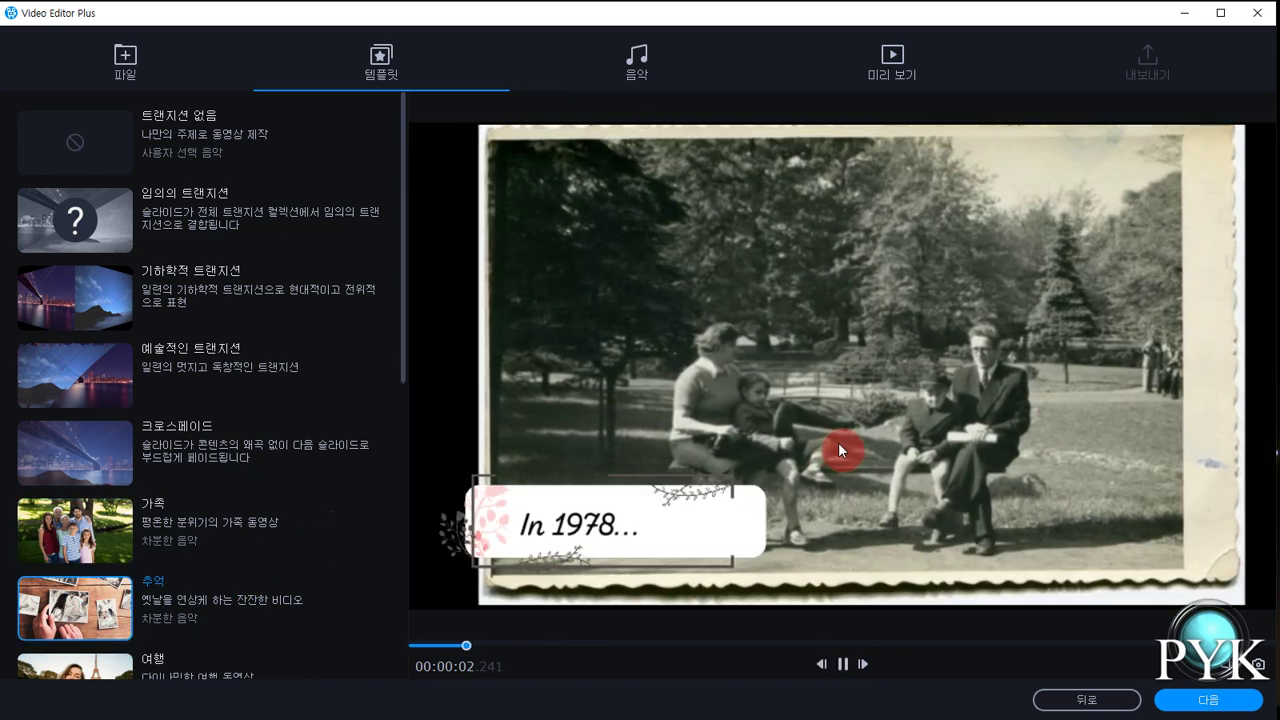
{"action": "left_click", "coordinate": [843, 663]}
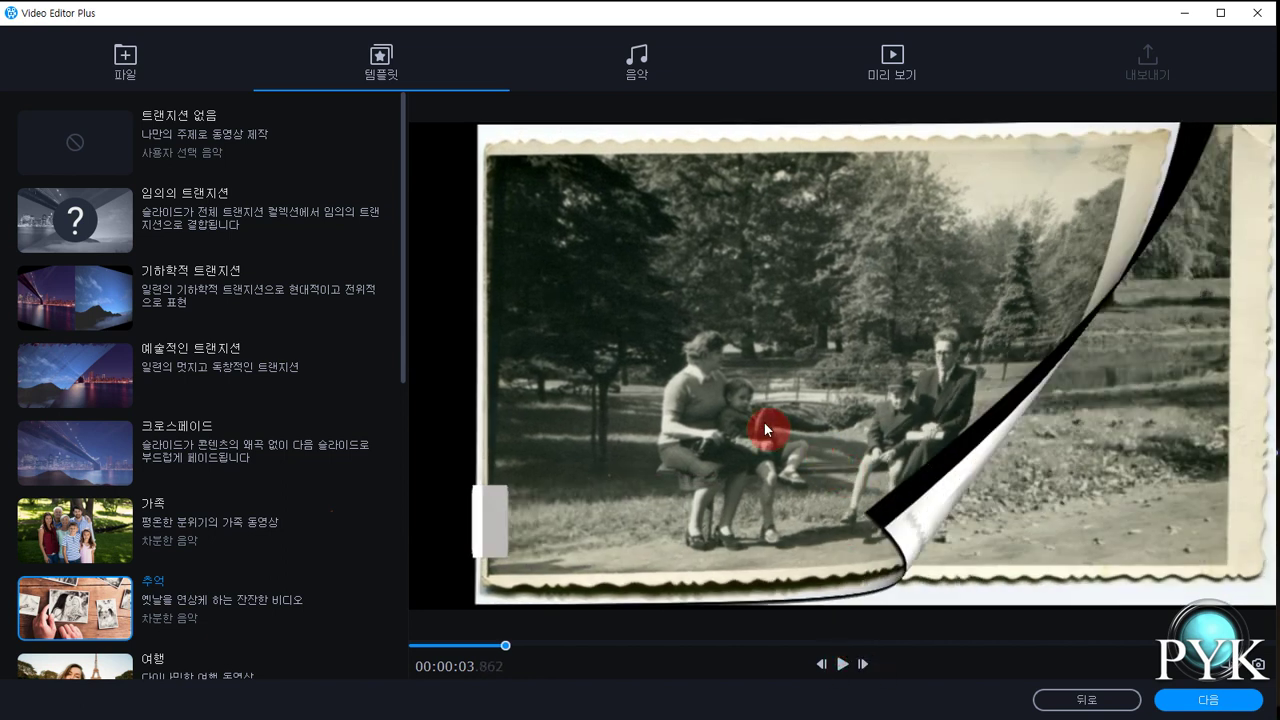
Step: Apply the holiday (휴일) template, preview it briefly, and proceed to the music selection
{"action": "left_click_drag", "start_coordinate": [402, 380], "coordinate": [405, 676]}
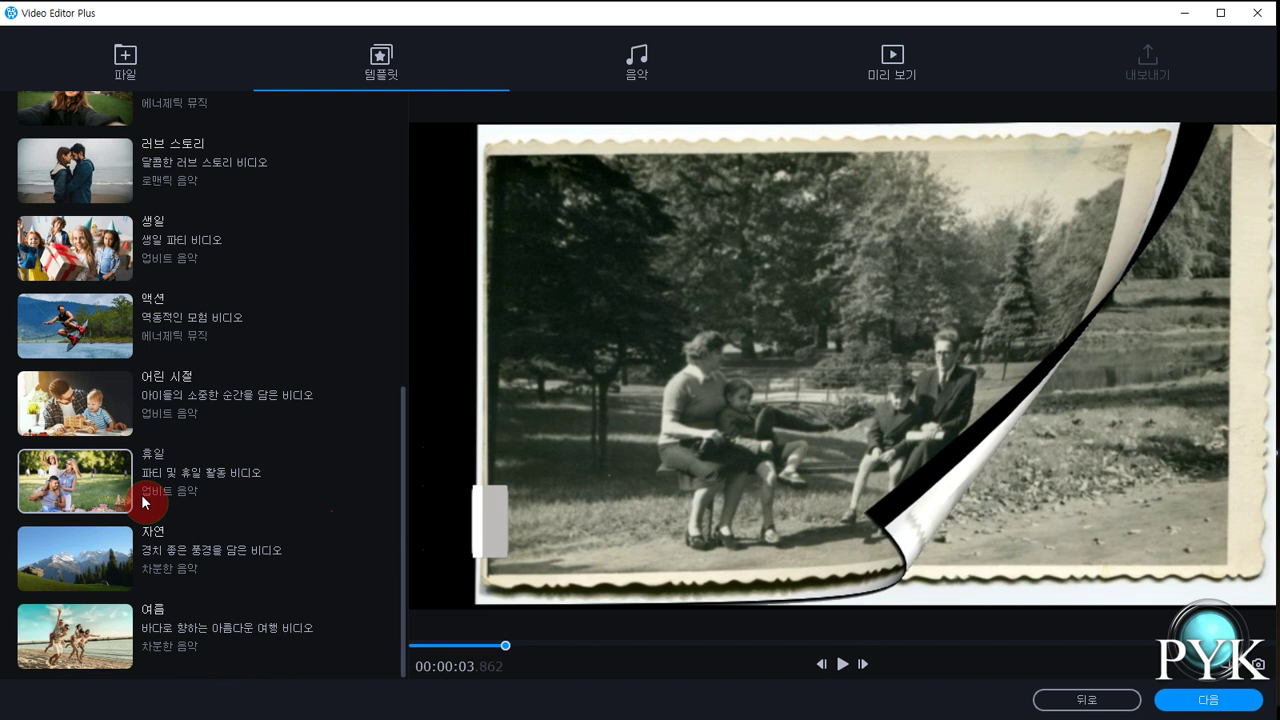
{"action": "left_click", "coordinate": [89, 473]}
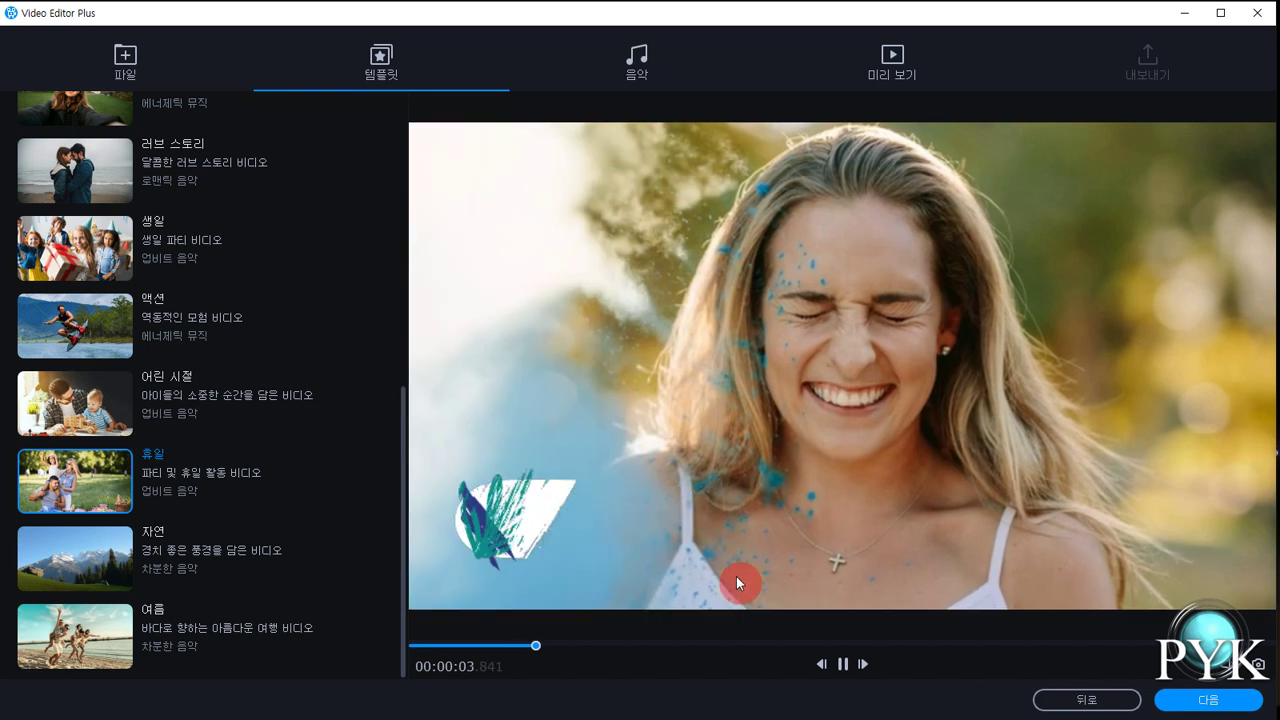
{"action": "left_click", "coordinate": [843, 664]}
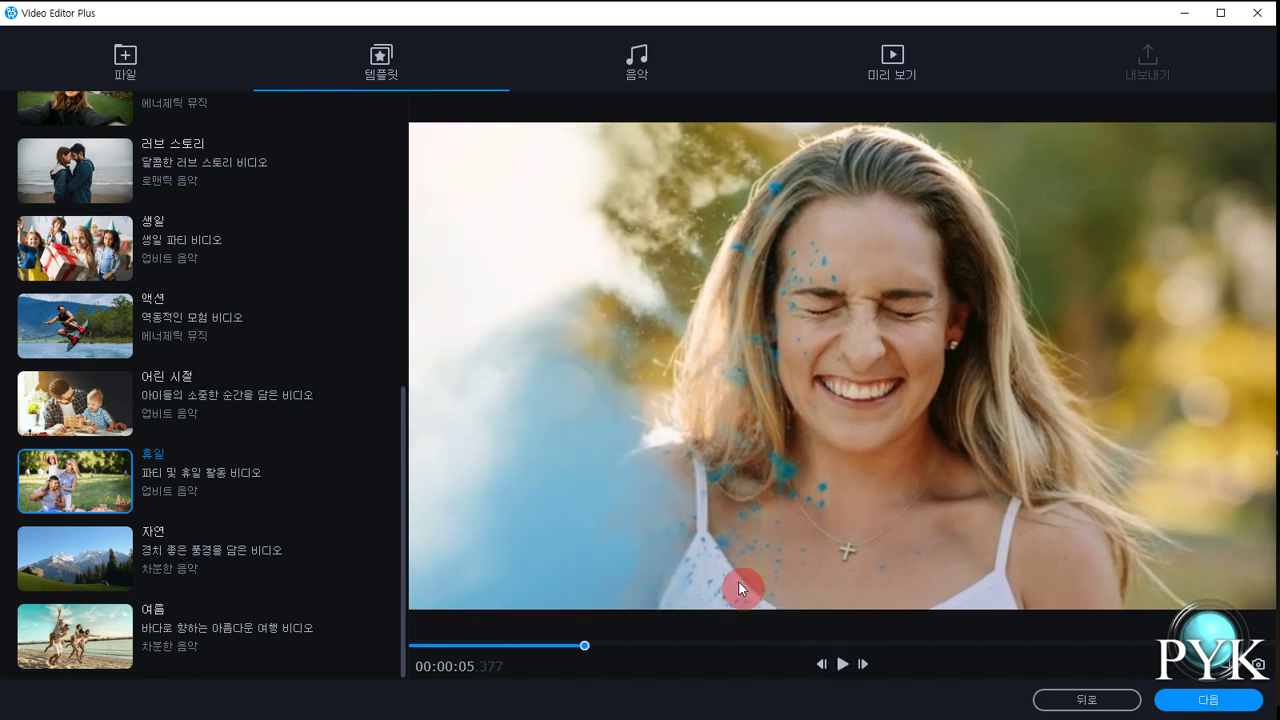
{"action": "left_click", "coordinate": [1200, 701]}
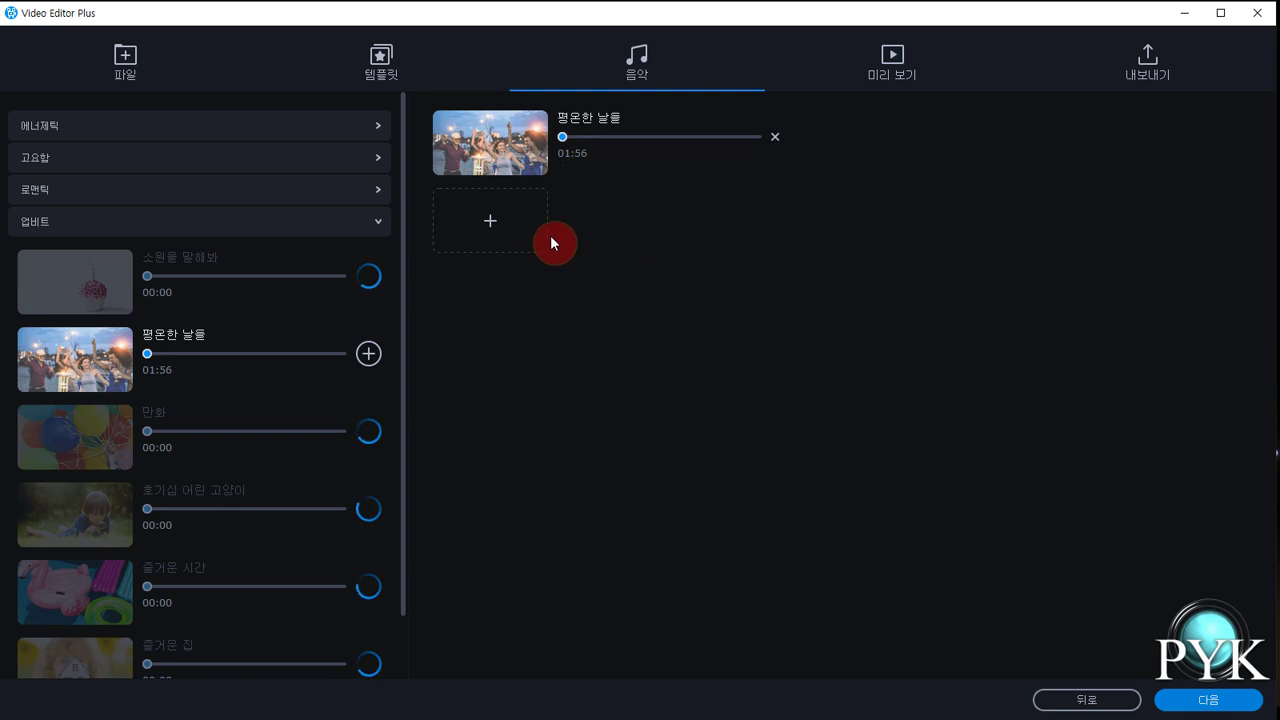
Step: Add Spanish_Rose.mp3 from the Youtube free folder to the video's music and play it briefly
{"action": "left_click", "coordinate": [488, 223]}
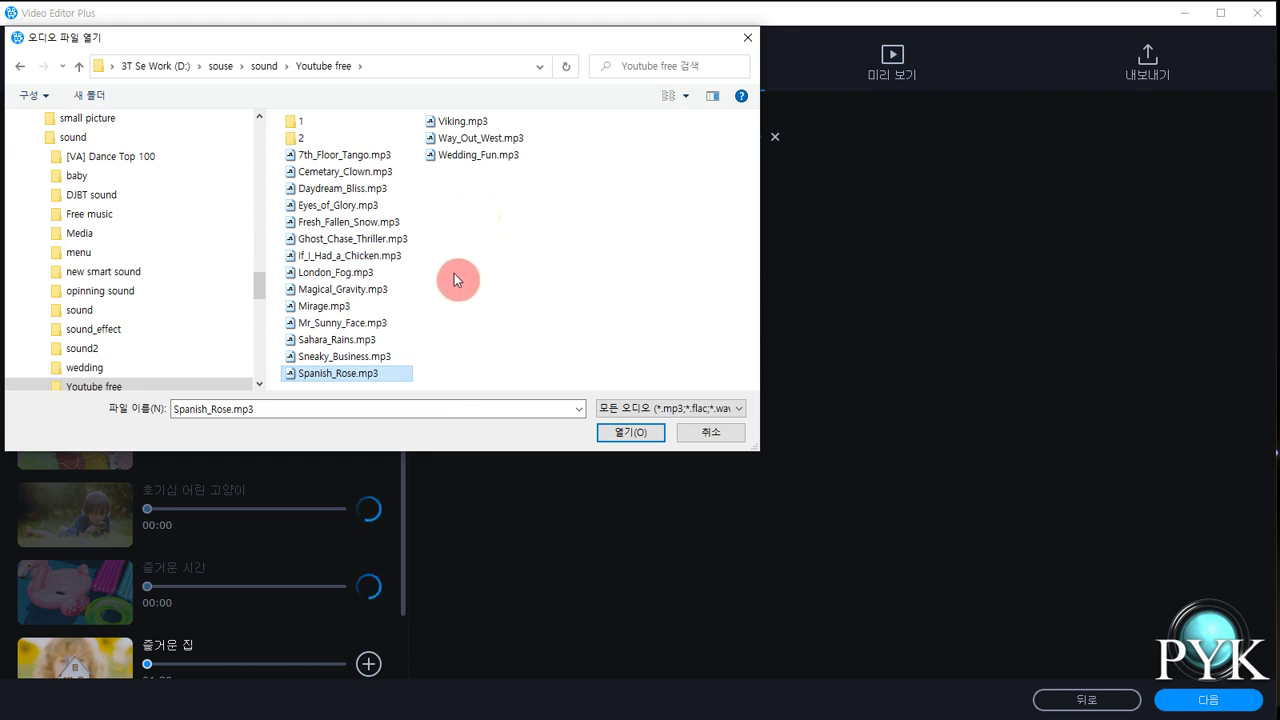
{"action": "left_click", "coordinate": [632, 436]}
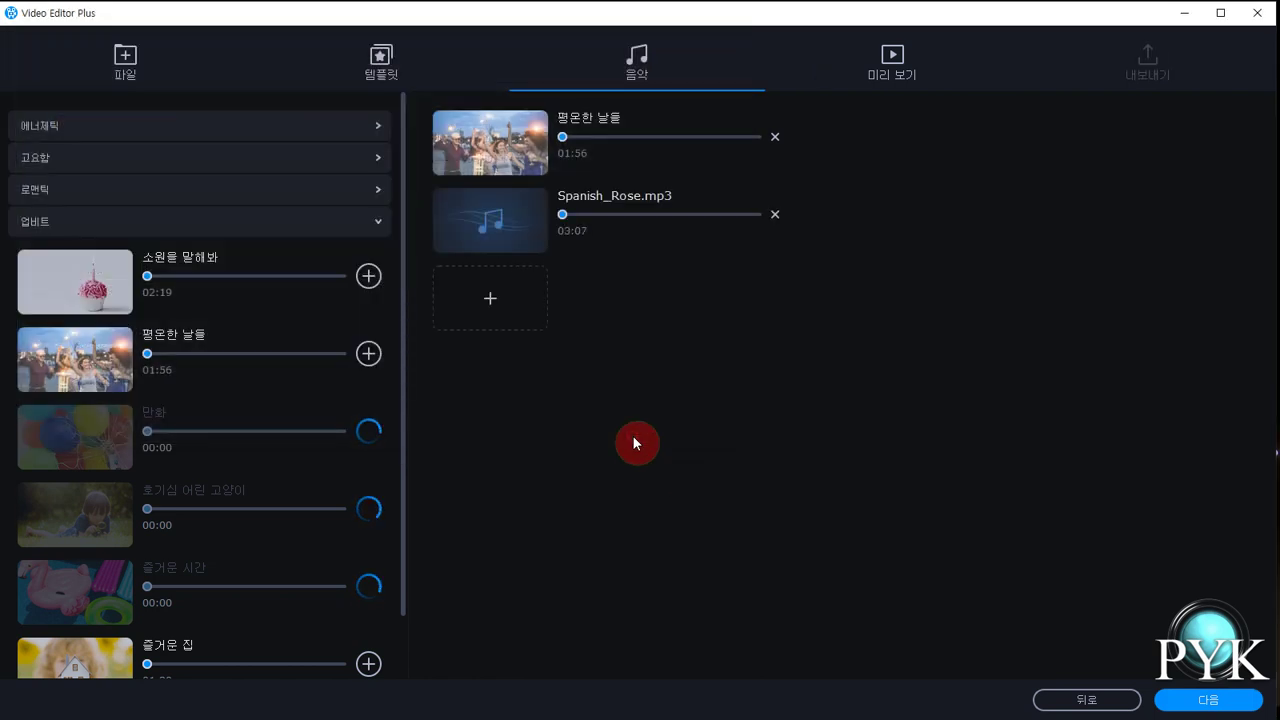
{"action": "mouse_move", "coordinate": [528, 206]}
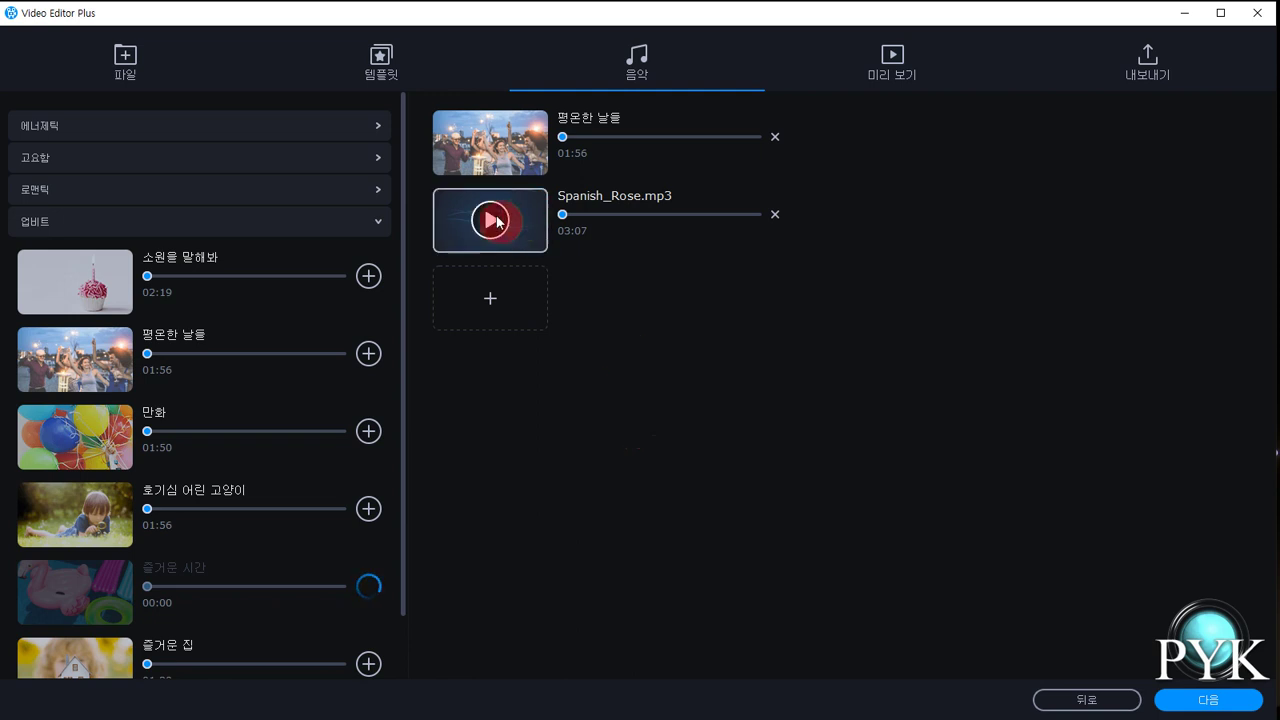
{"action": "left_click", "coordinate": [494, 224]}
{"action": "left_click", "coordinate": [492, 222]}
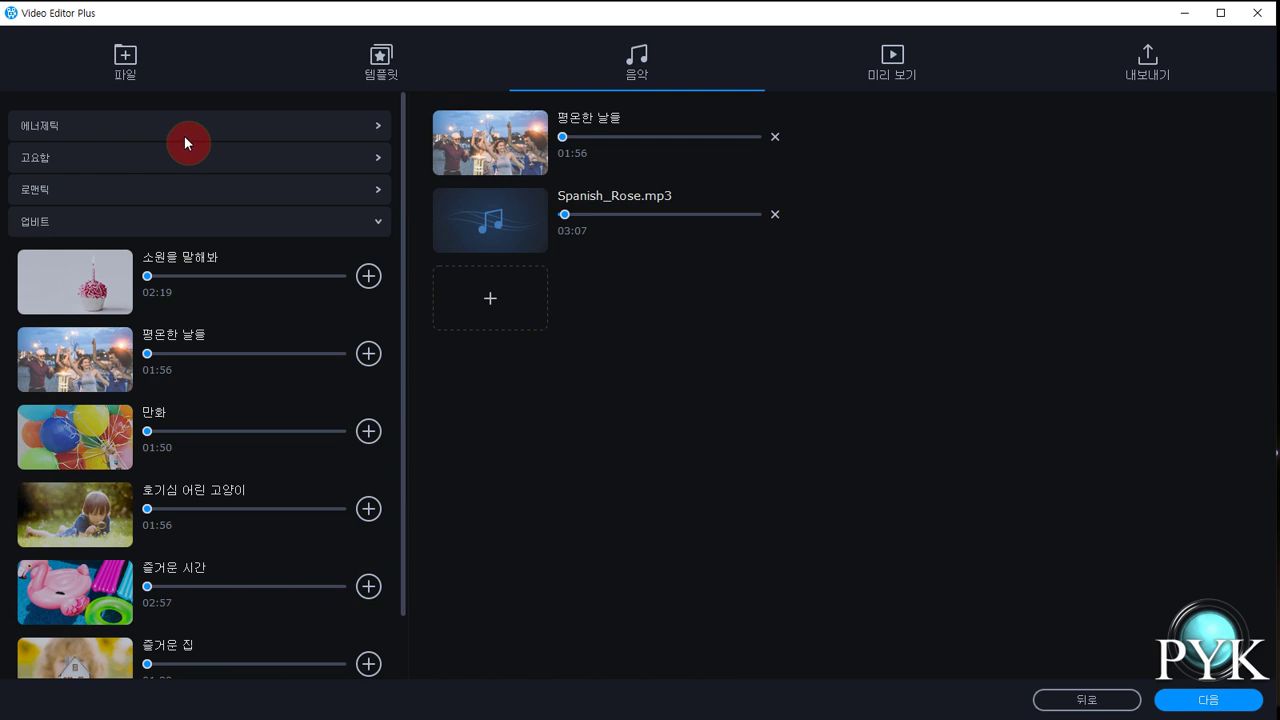
Step: Add the 자각 track from the energetic (에너제틱) music category to the video
{"action": "left_click", "coordinate": [219, 133]}
{"action": "mouse_move", "coordinate": [125, 205]}
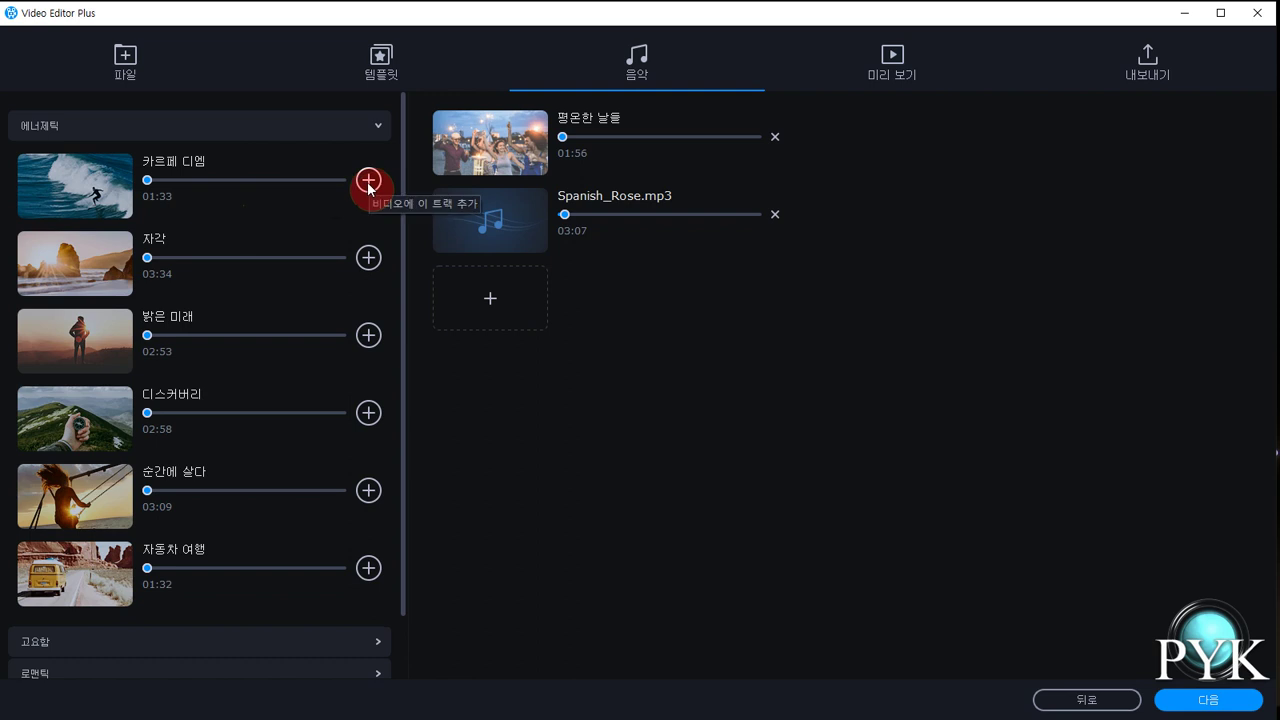
{"action": "mouse_move", "coordinate": [118, 266]}
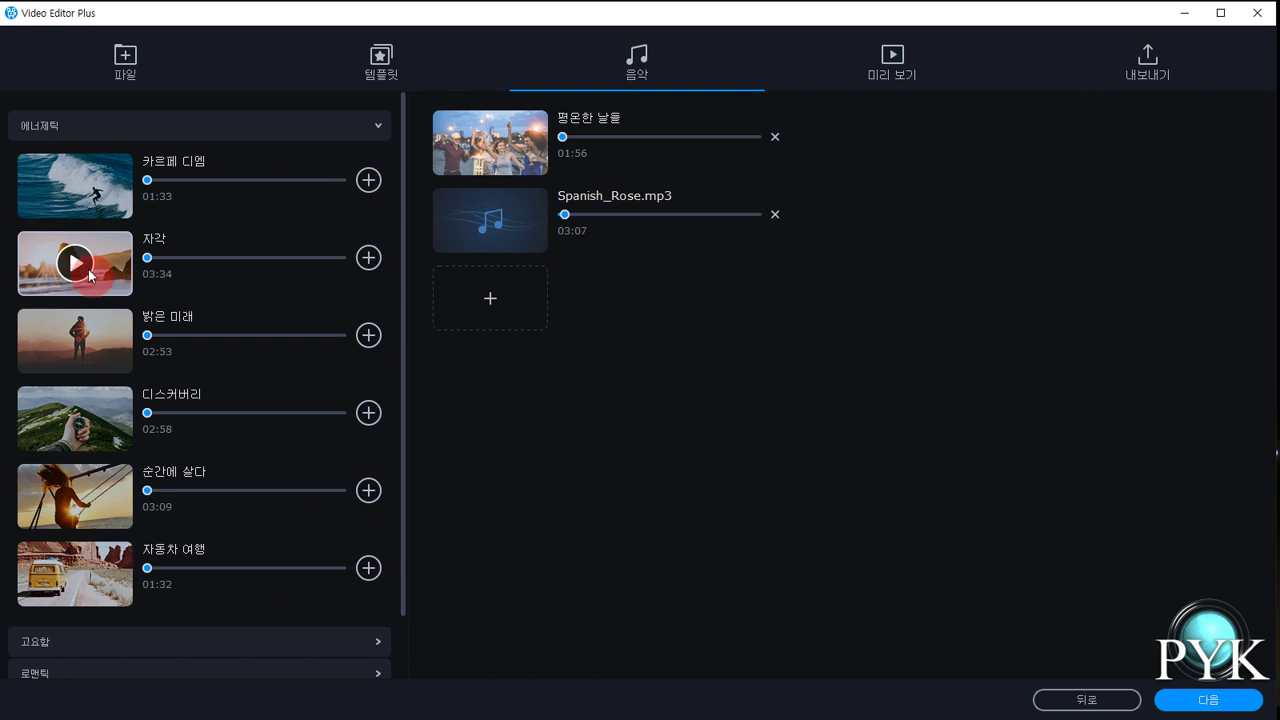
{"action": "left_click", "coordinate": [368, 259]}
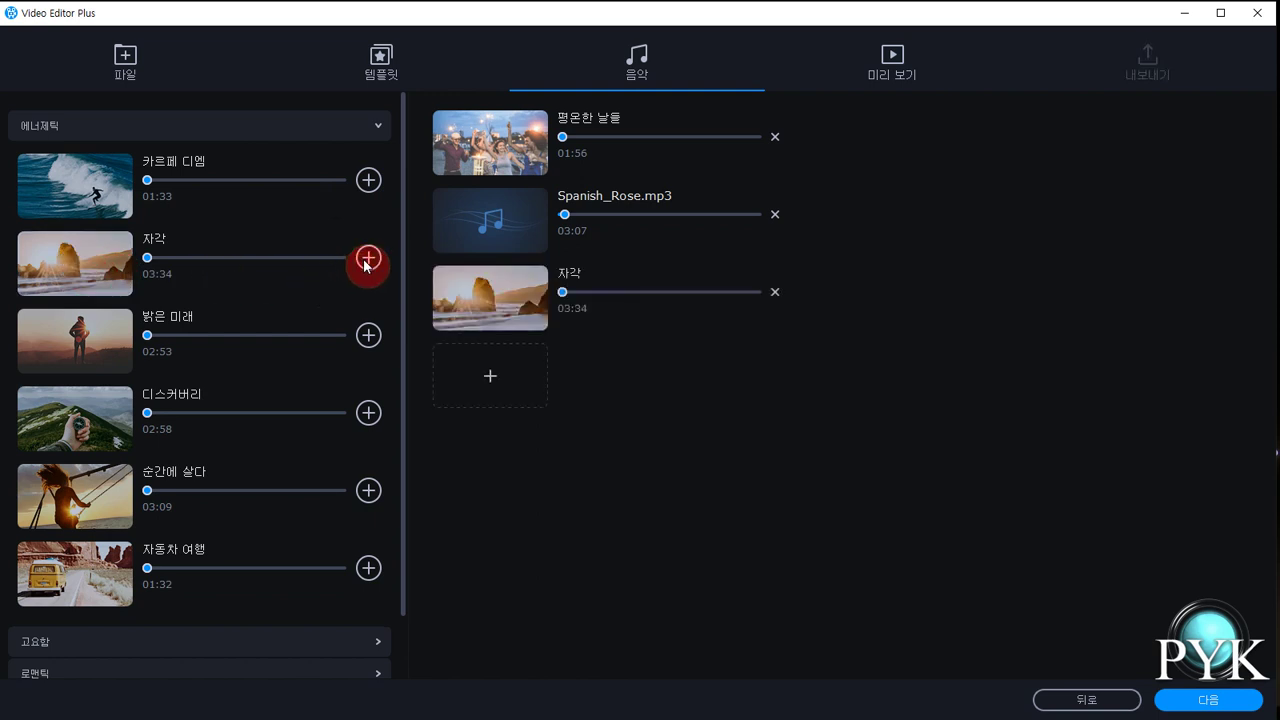
Step: Remove Spanish_Rose.mp3 from the video's music and proceed to the preview stage
{"action": "mouse_move", "coordinate": [519, 333]}
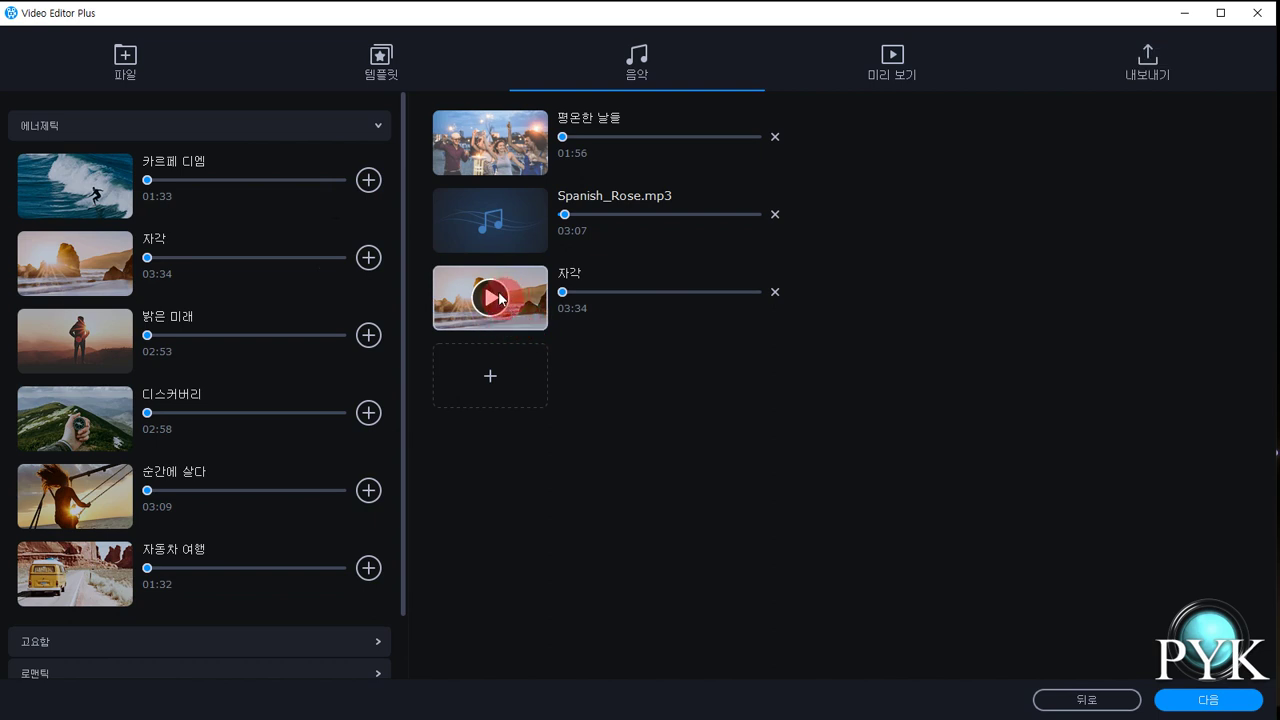
{"action": "mouse_move", "coordinate": [500, 250]}
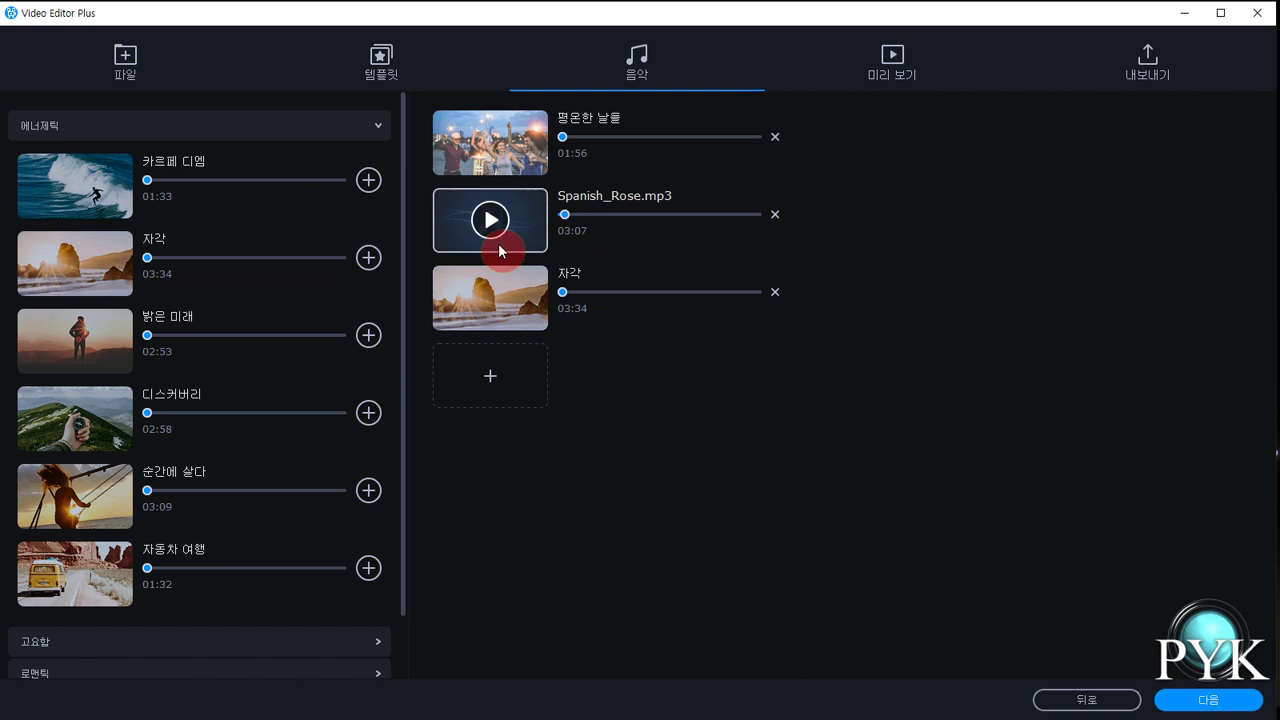
{"action": "left_click", "coordinate": [774, 216]}
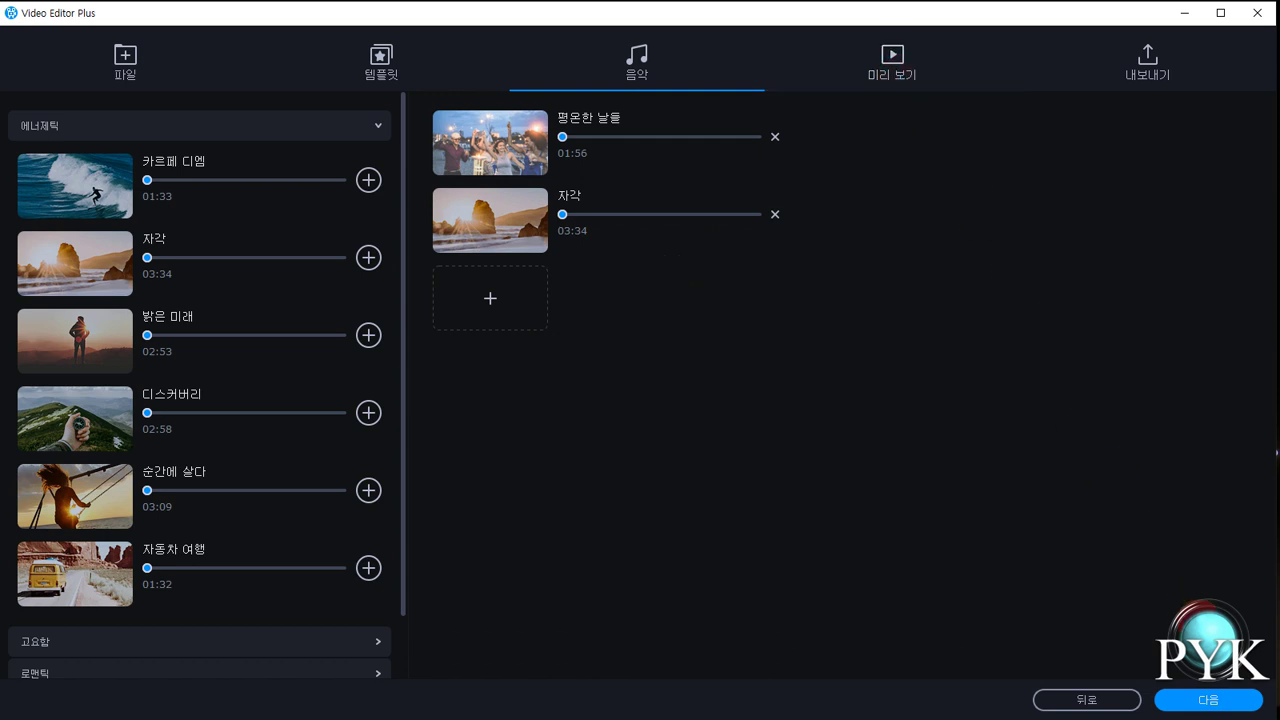
{"action": "left_click", "coordinate": [1208, 700]}
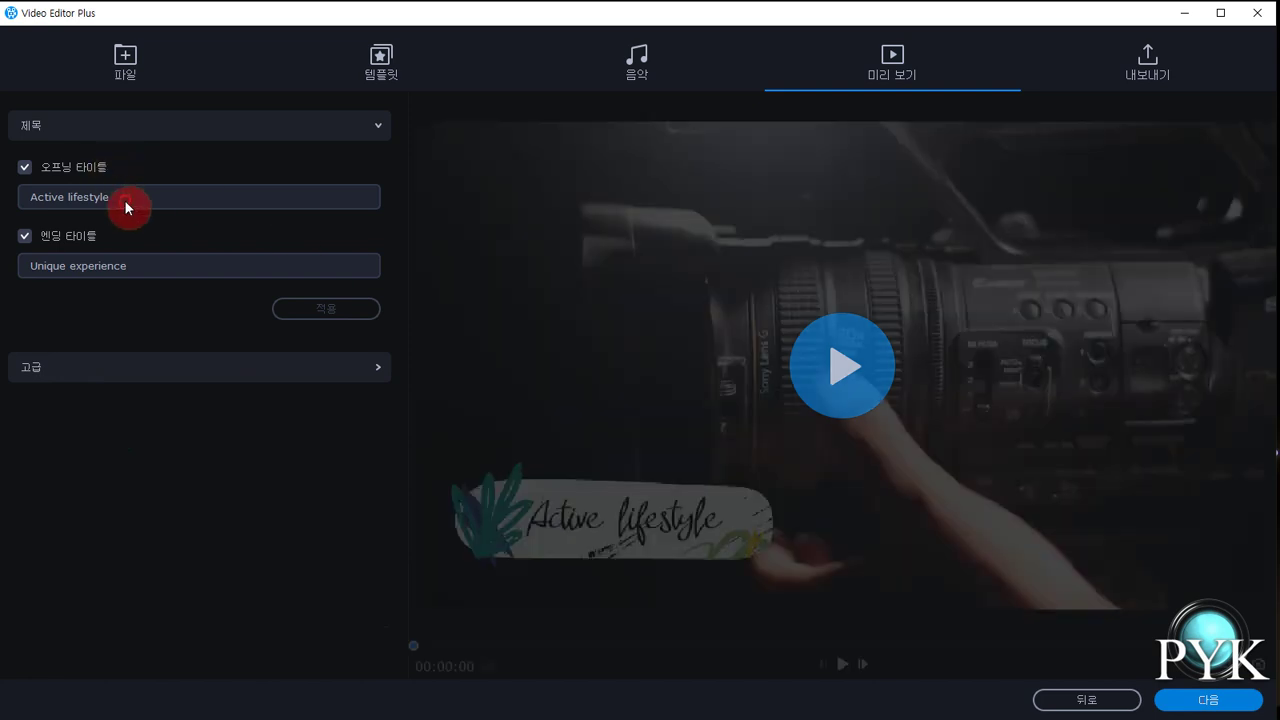
Step: Set the opening title to "PYK Media" and the ending title to "The end", and apply both
{"action": "left_click_drag", "start_coordinate": [124, 198], "coordinate": [9, 241]}
{"action": "type", "text": "PY"}
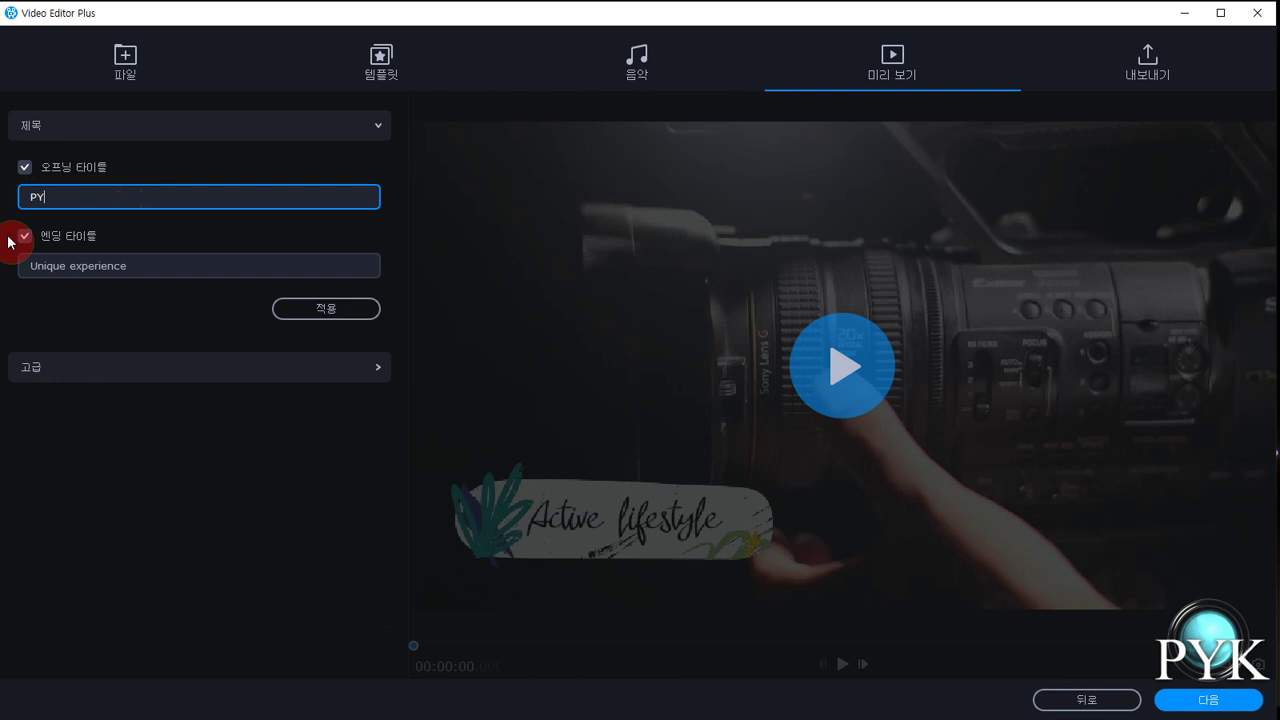
{"action": "type", "text": "K Media"}
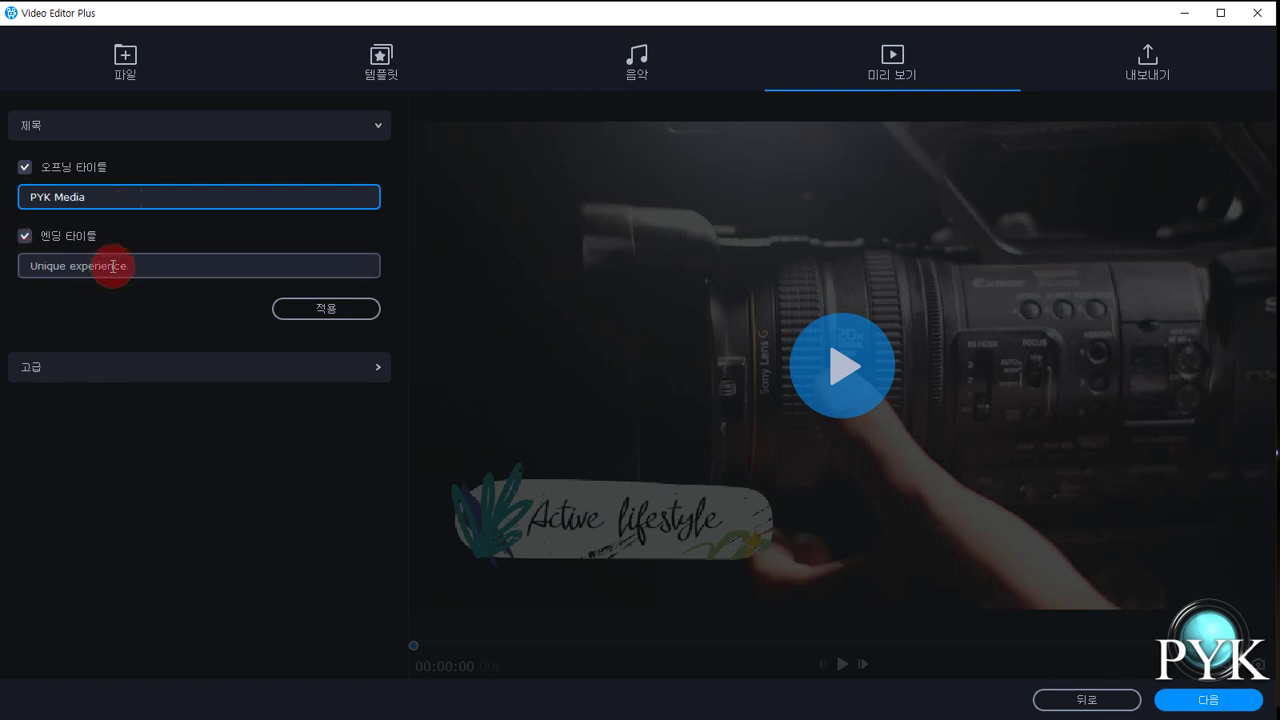
{"action": "left_click_drag", "start_coordinate": [140, 266], "coordinate": [9, 263]}
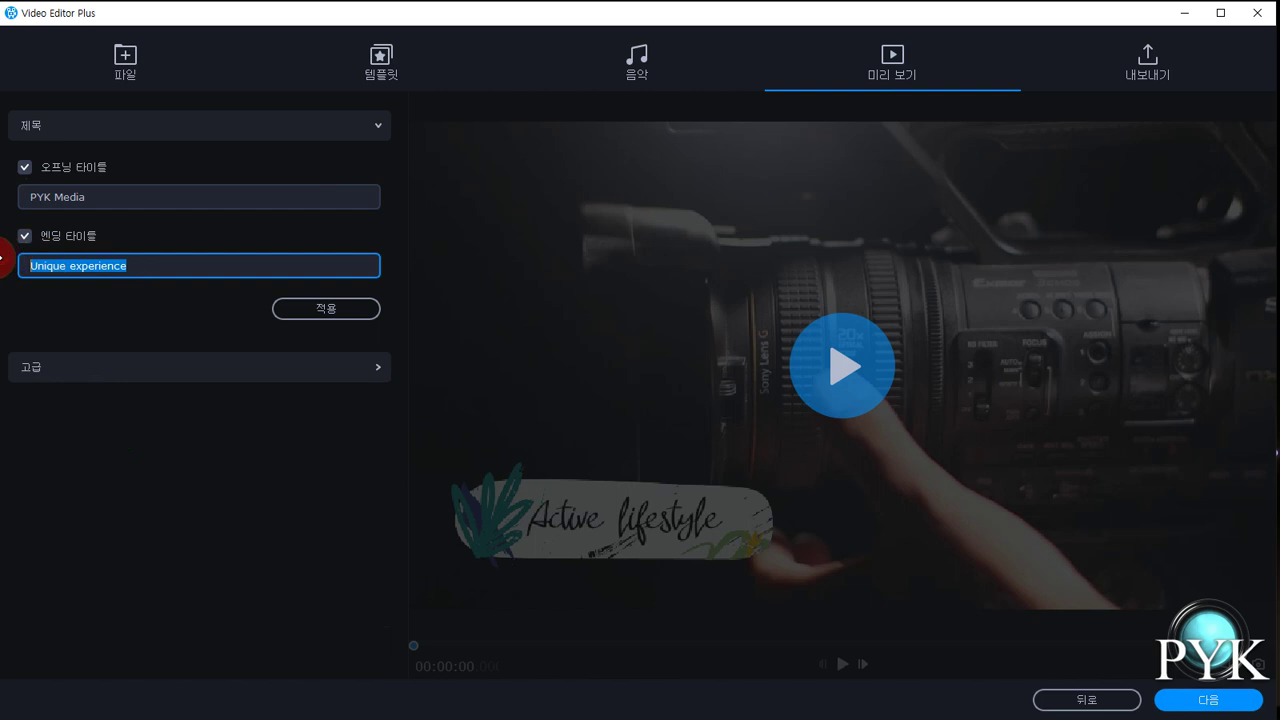
{"action": "type", "text": "Tj"}
{"action": "key", "text": "BackSpace"}
{"action": "type", "text": "he end"}
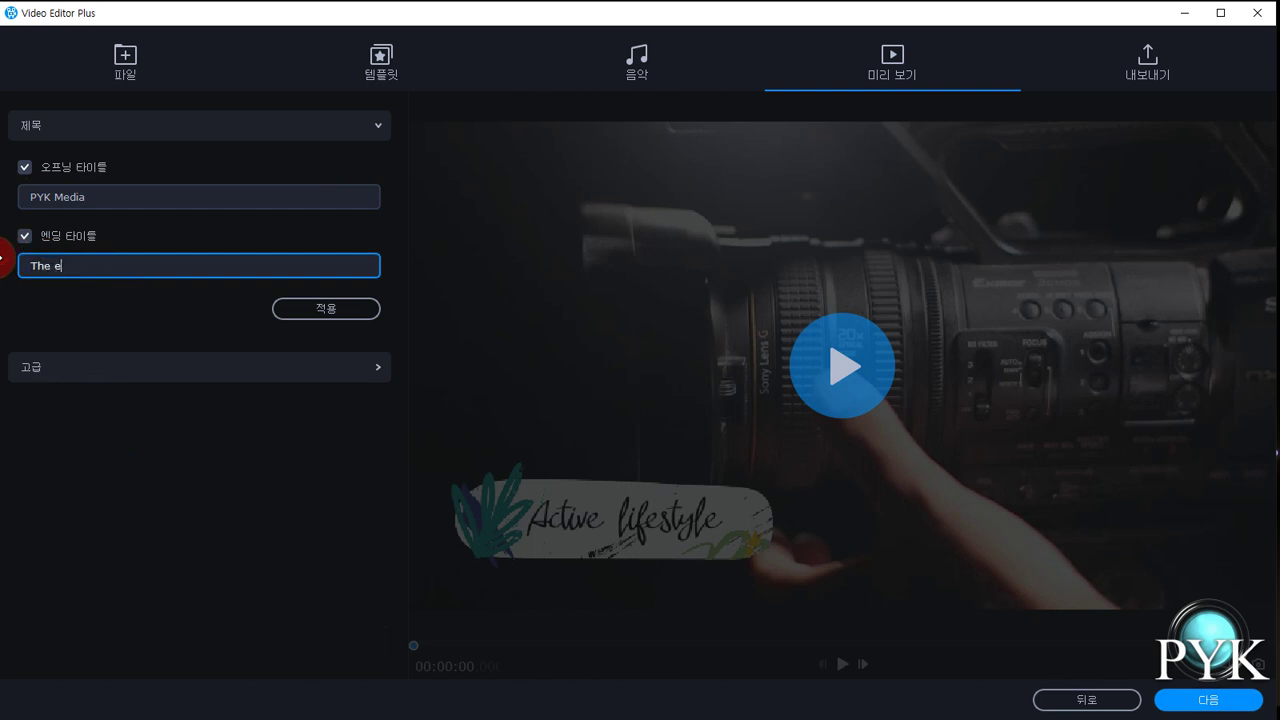
{"action": "left_click", "coordinate": [306, 311]}
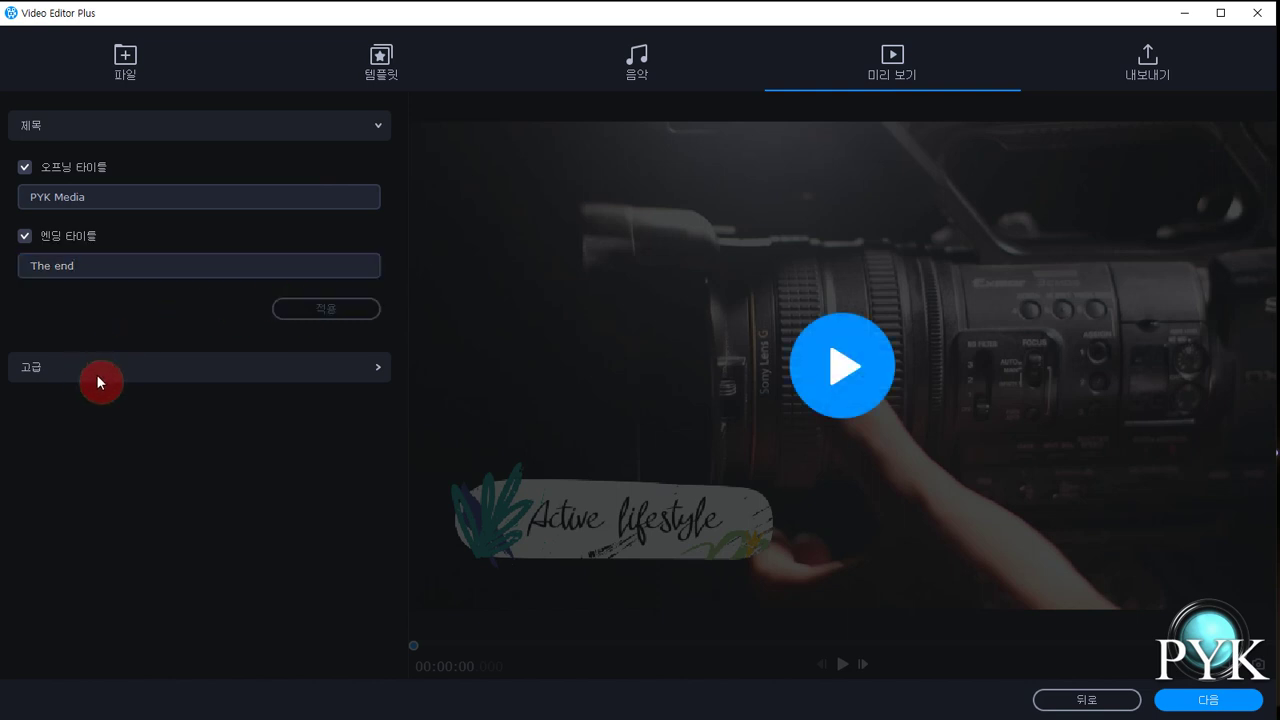
Step: Check the advanced settings for video length, black bars and volume balance, and play the start of the video
{"action": "left_click", "coordinate": [379, 376]}
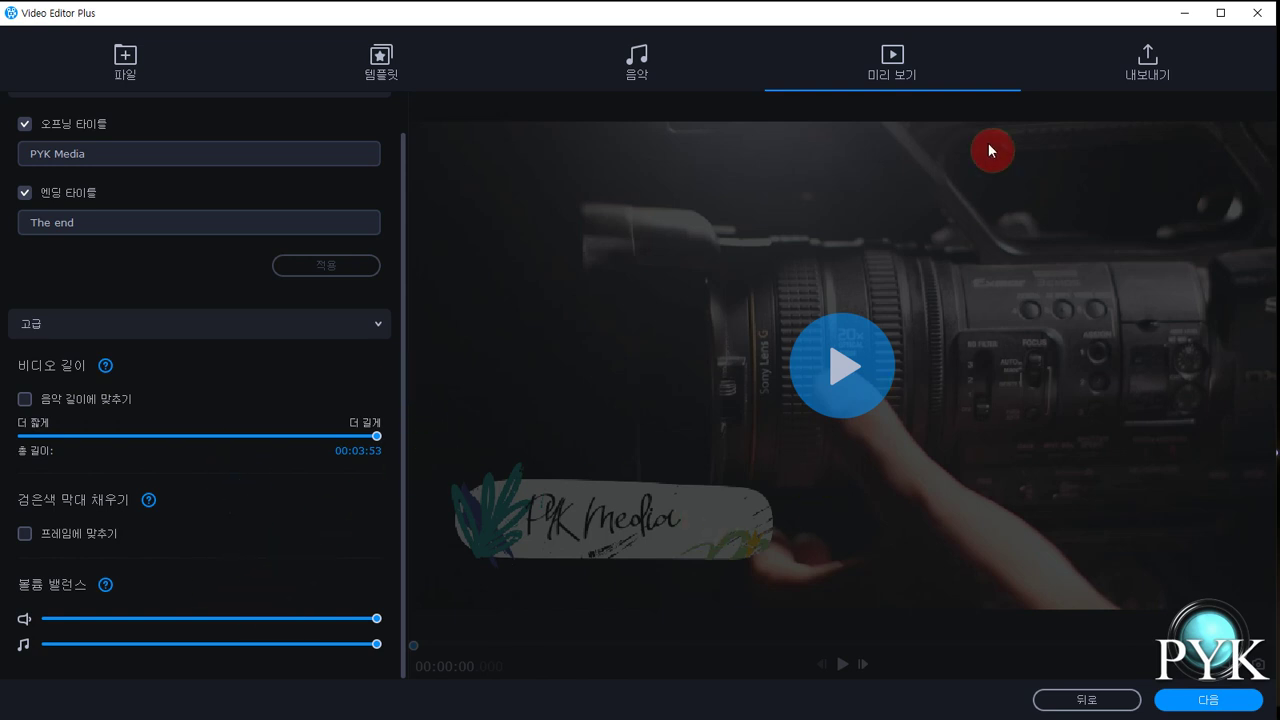
{"action": "left_click", "coordinate": [846, 382]}
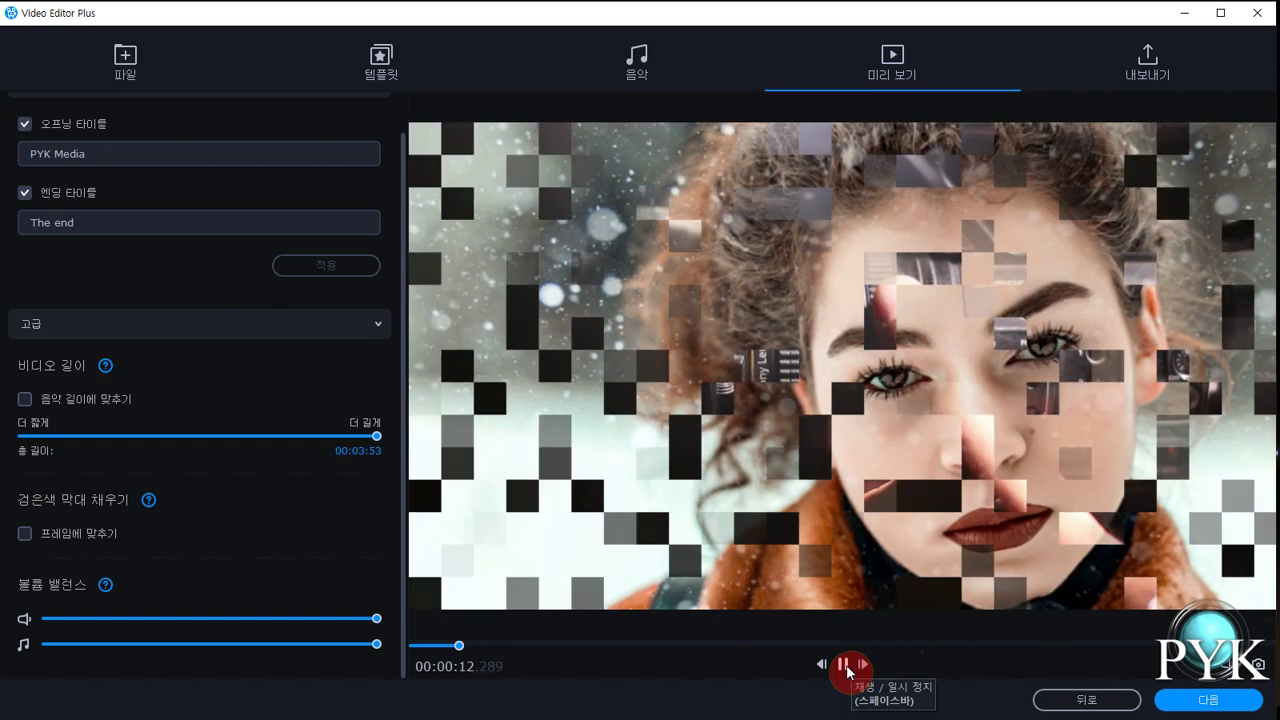
{"action": "left_click", "coordinate": [845, 666]}
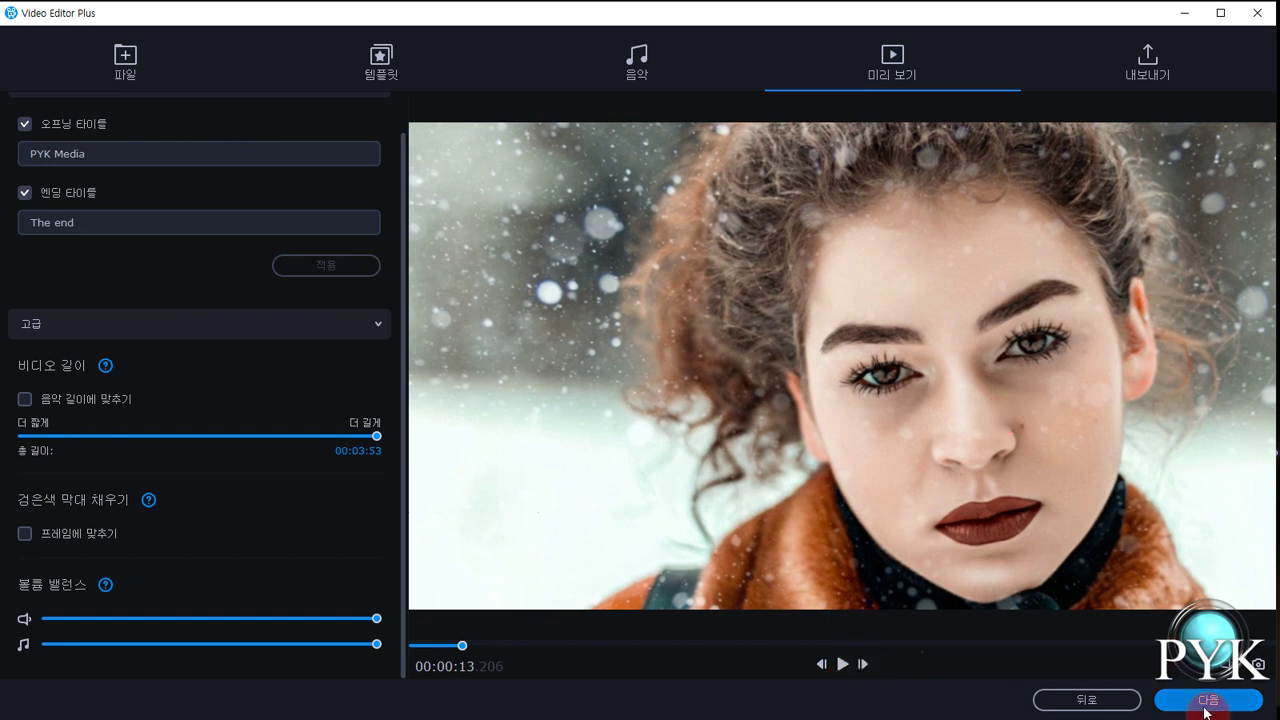
Step: Choose to save the finished video to the computer as MP4, with the export quality set to high (높음)
{"action": "left_click", "coordinate": [1170, 74]}
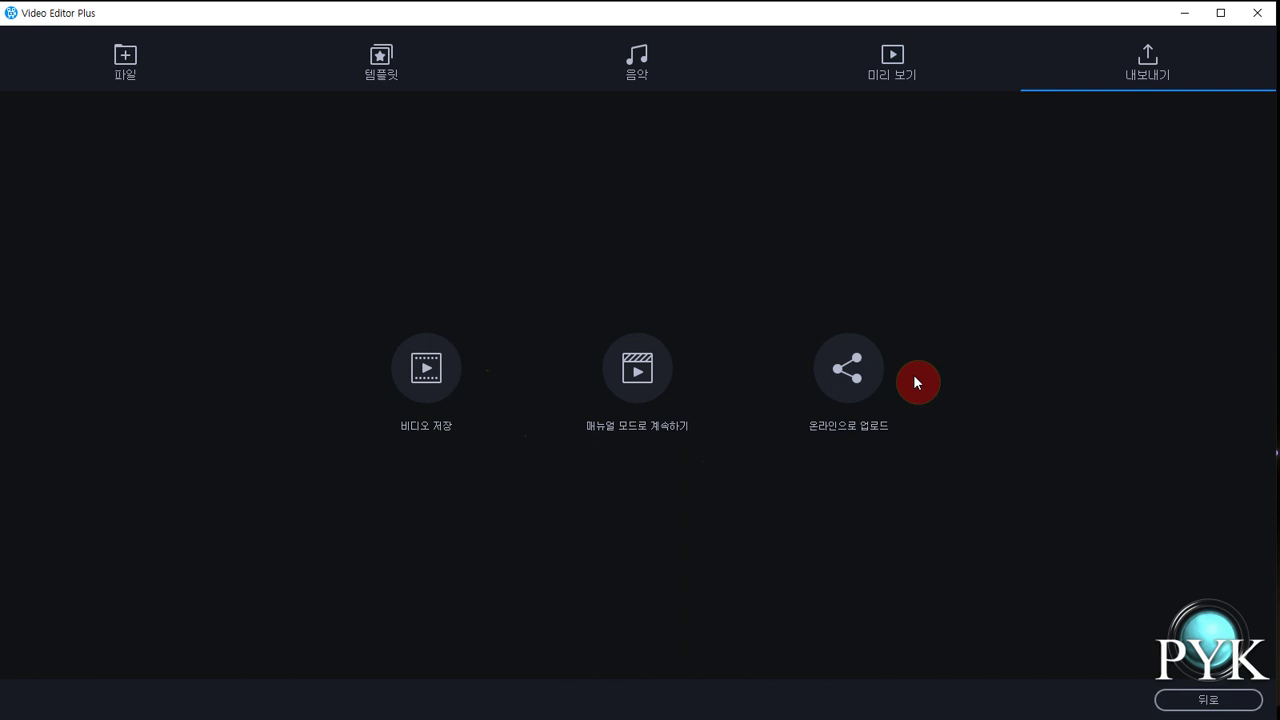
{"action": "left_click", "coordinate": [426, 378]}
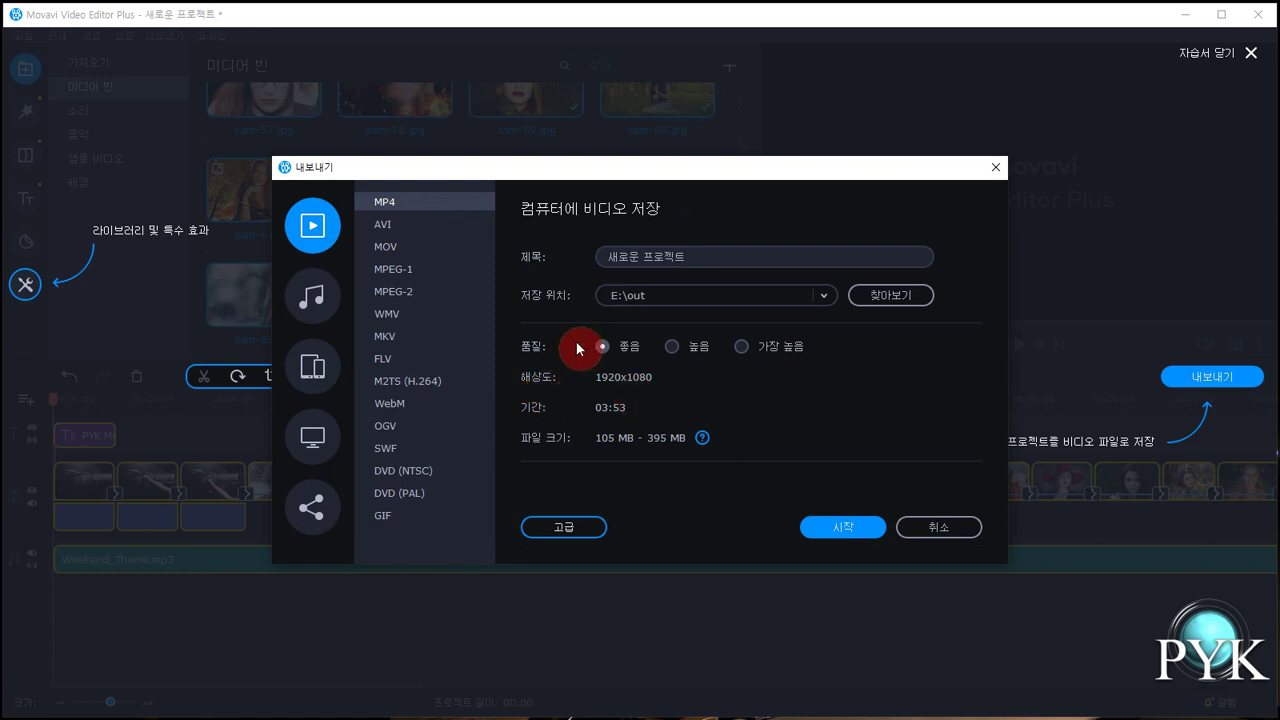
{"action": "left_click", "coordinate": [670, 347]}
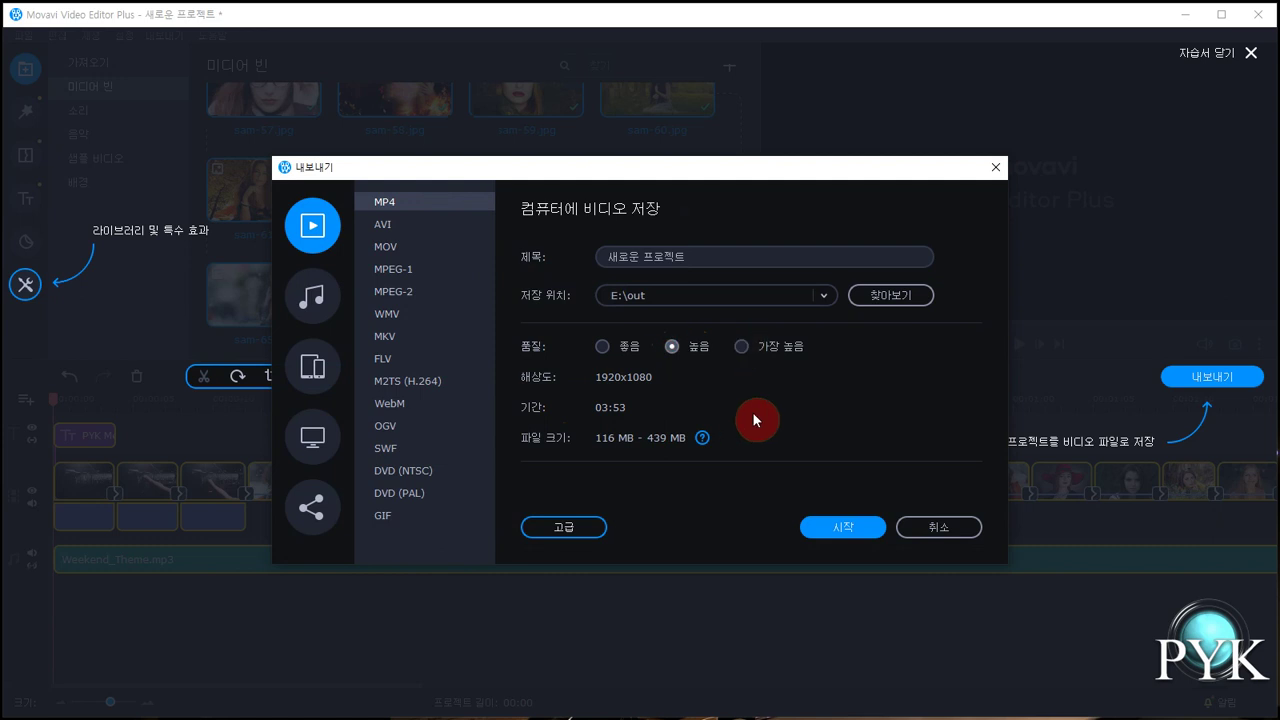